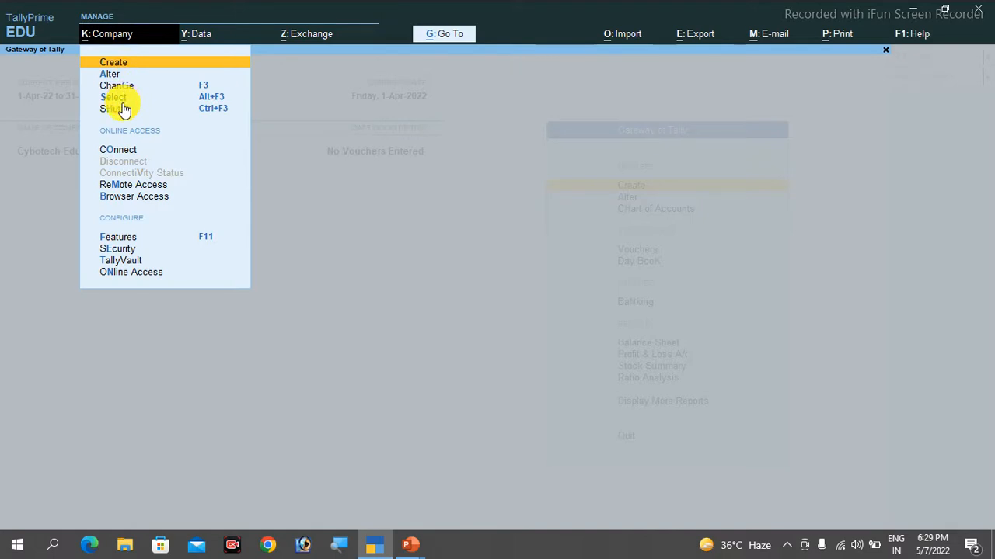
Step: Open the current company for alteration, check its financial year and books beginning dates, and accept the details
key(Down)
key(Return)
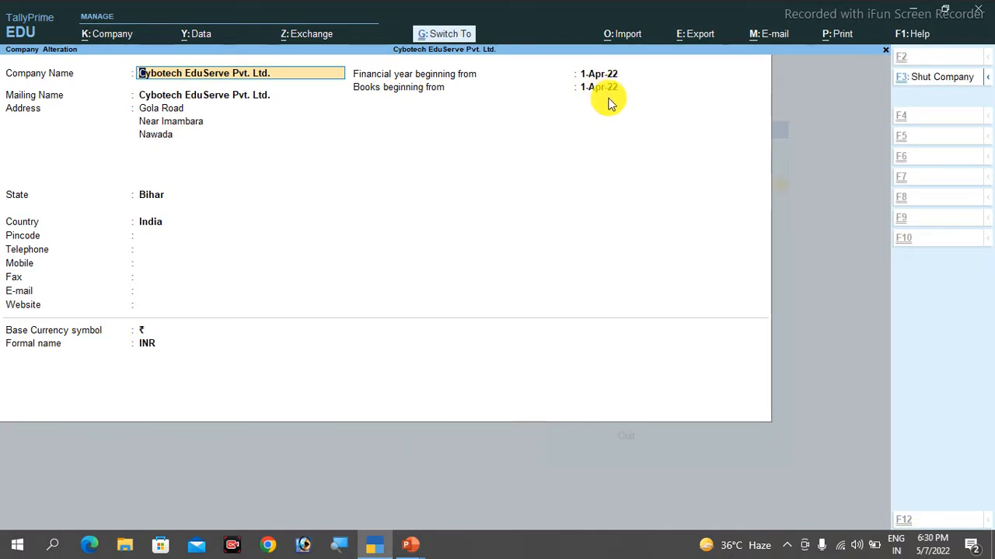
key(ctrl+a)
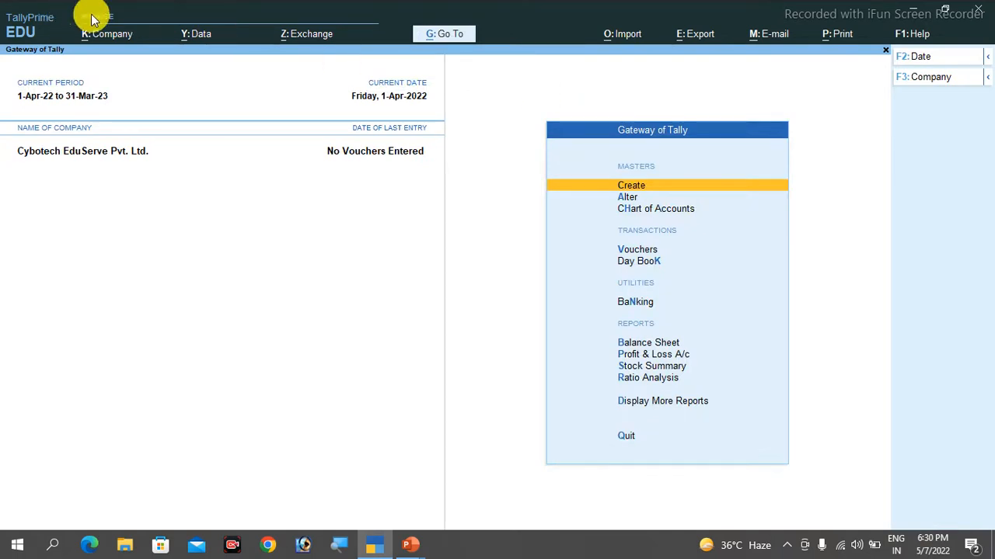
Step: Check the Value Added Tax (VAT) setting in the company features and return to the Gateway of Tally
click(109, 34)
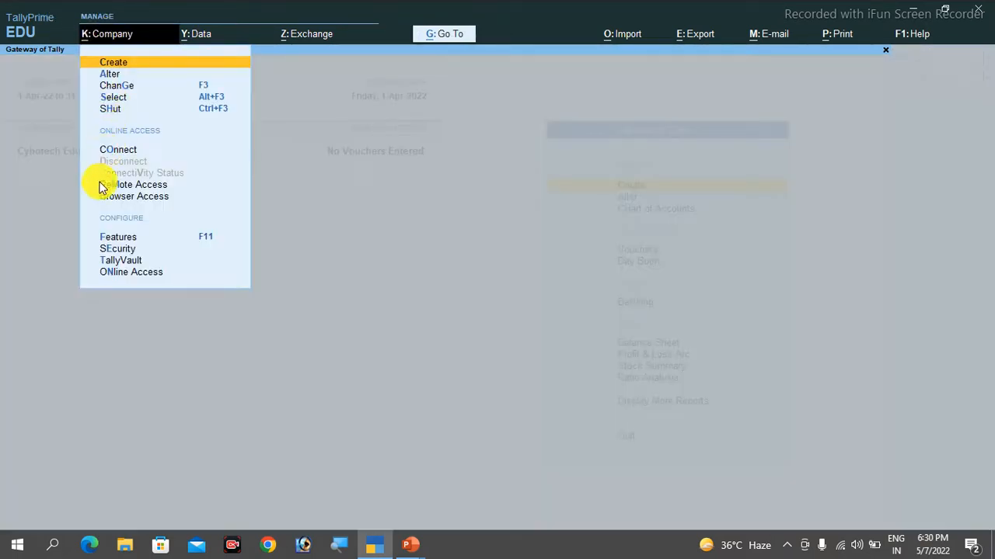
click(124, 237)
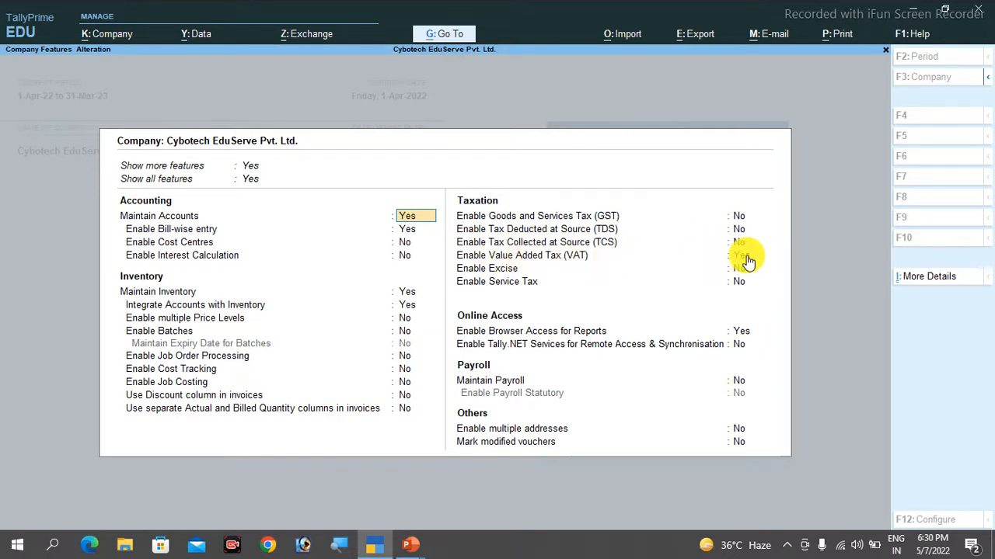
key(Escape)
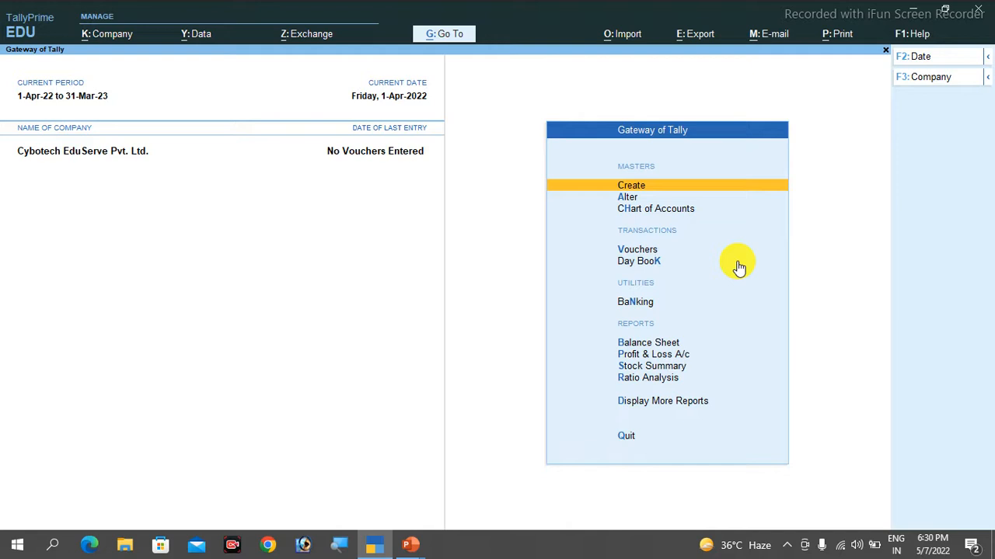
Step: Start a purchase voucher with supplier invoice number 009, dated 1-Apr-22
key(Down)
key(Down)
key(Down)
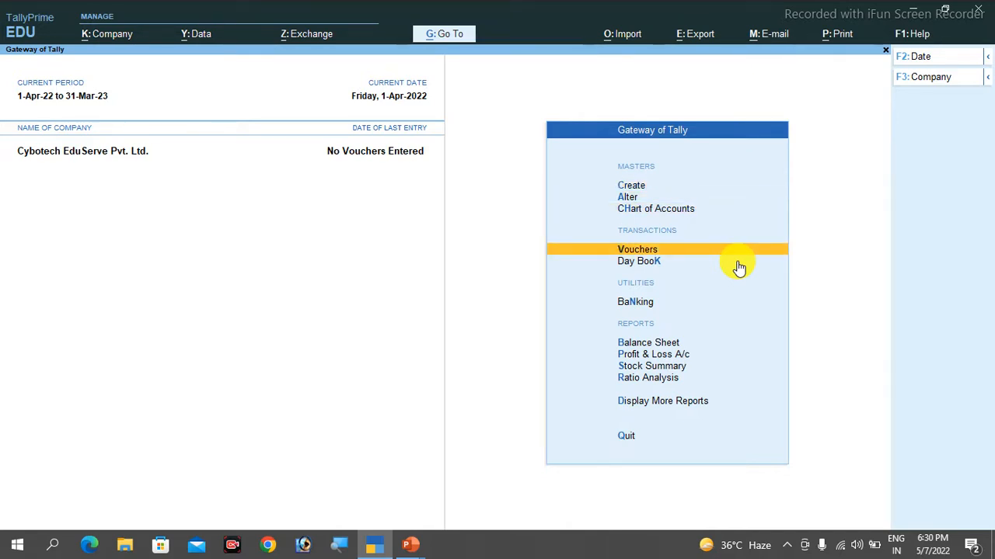
key(Return)
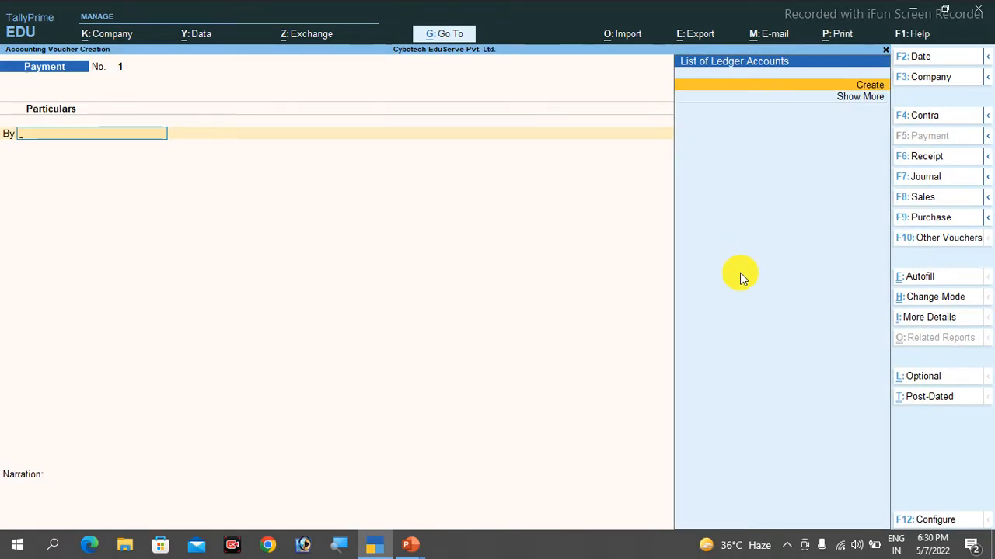
click(918, 220)
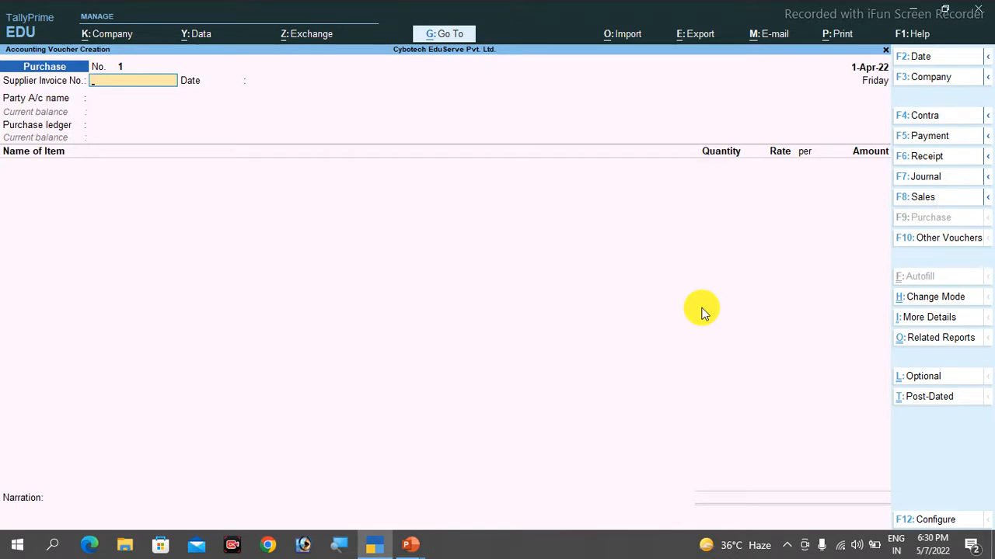
text(009)
key(Return)
key(Return)
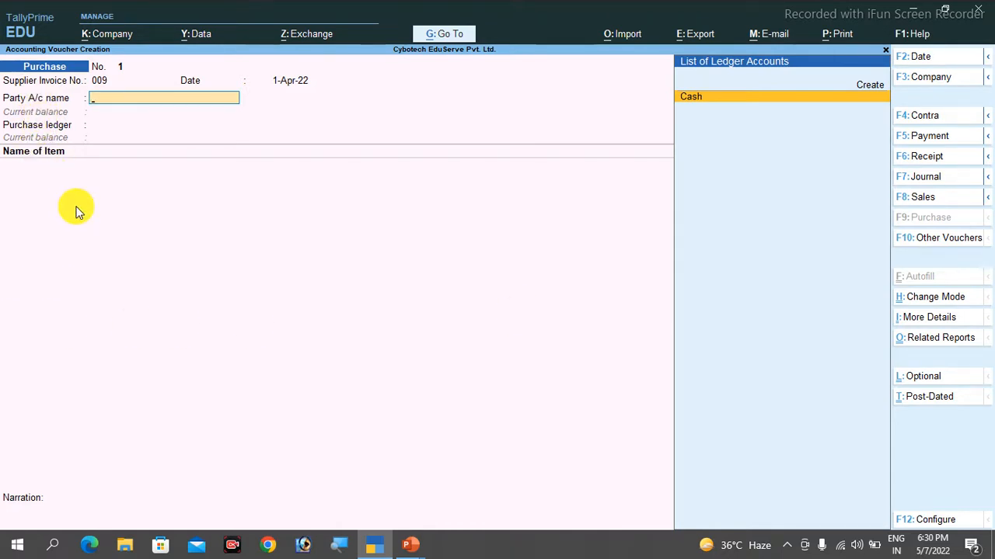
Step: Create a party ledger named Tata & Tata Co. under Sundry Creditors from the voucher's party account field
key(Up)
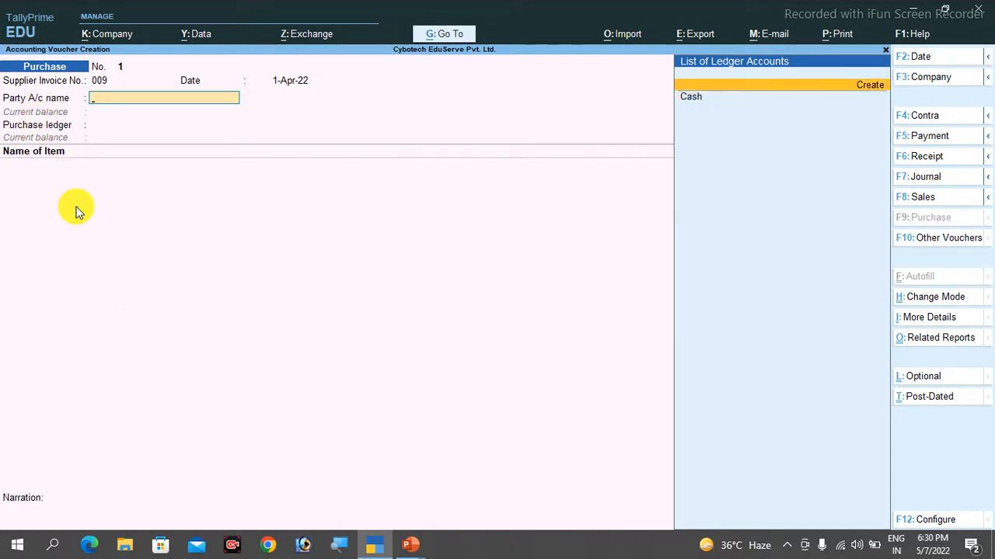
key(Return)
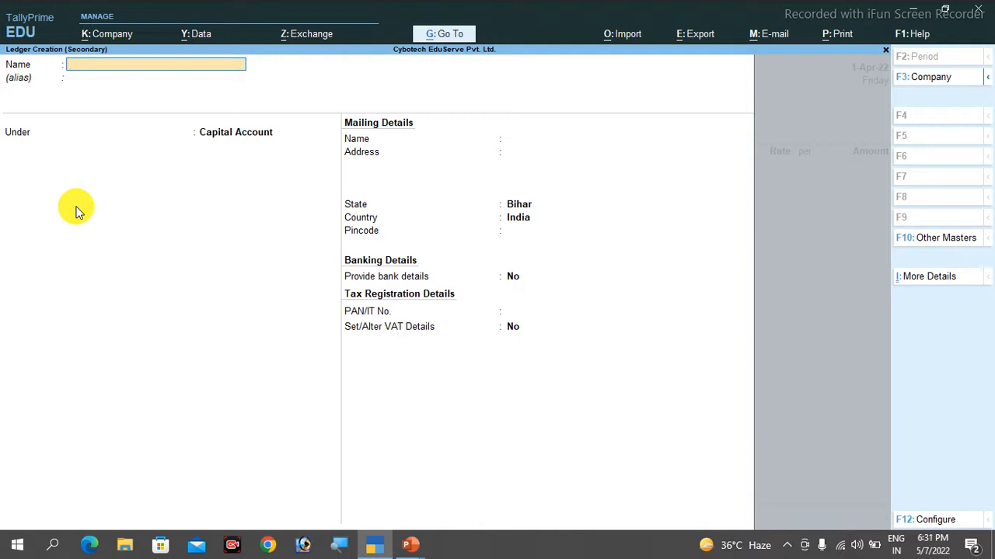
text(Tata & Tata Co,.)
key(Return)
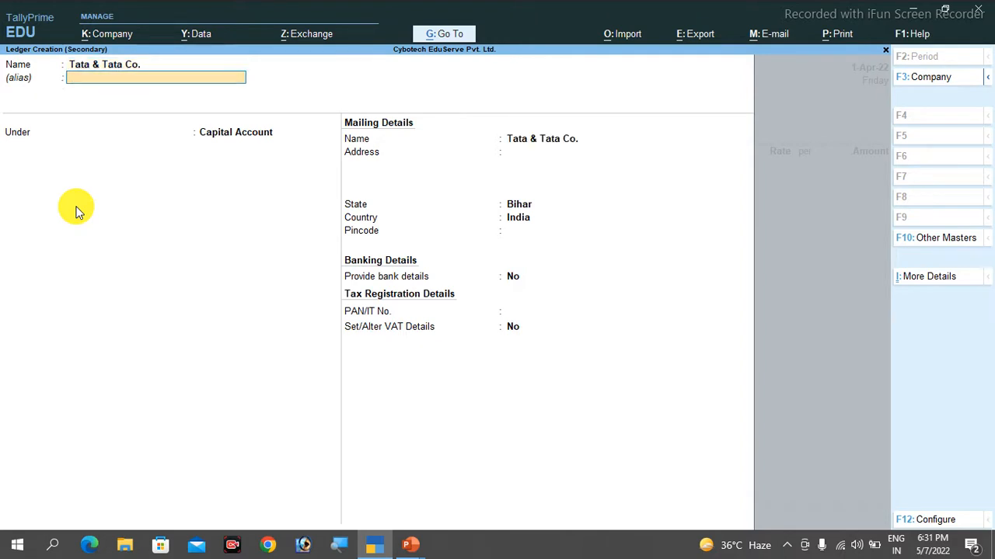
key(Return)
text(Su)
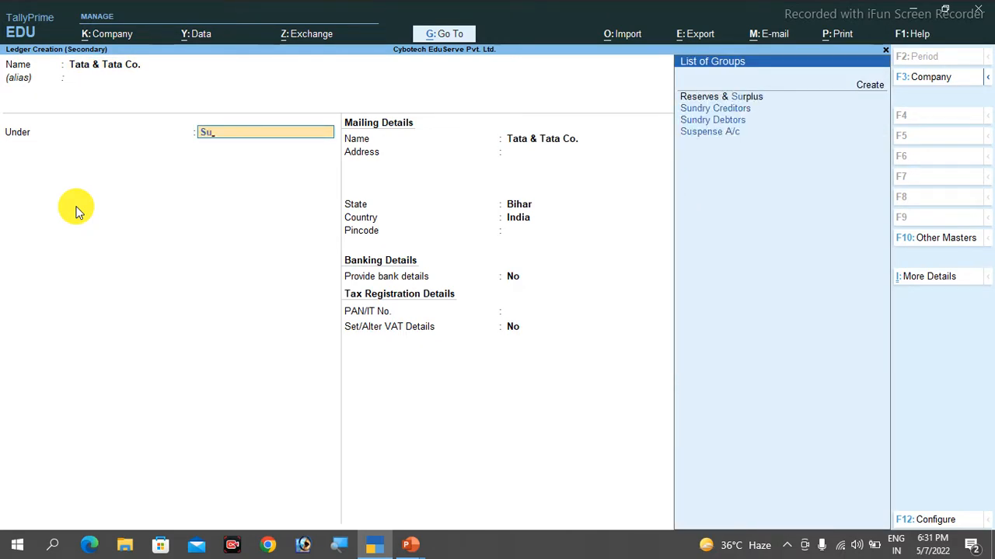
key(Down)
key(Return)
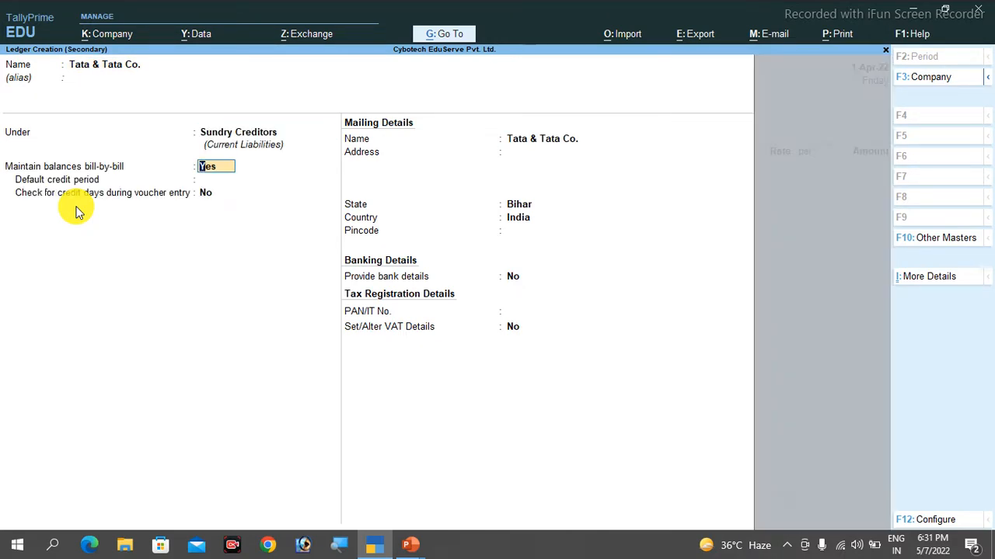
Step: Save the supplier ledger with bill-by-bill balances, state Bihar and no address or PAN, and accept the voucher's party details
key(Return)
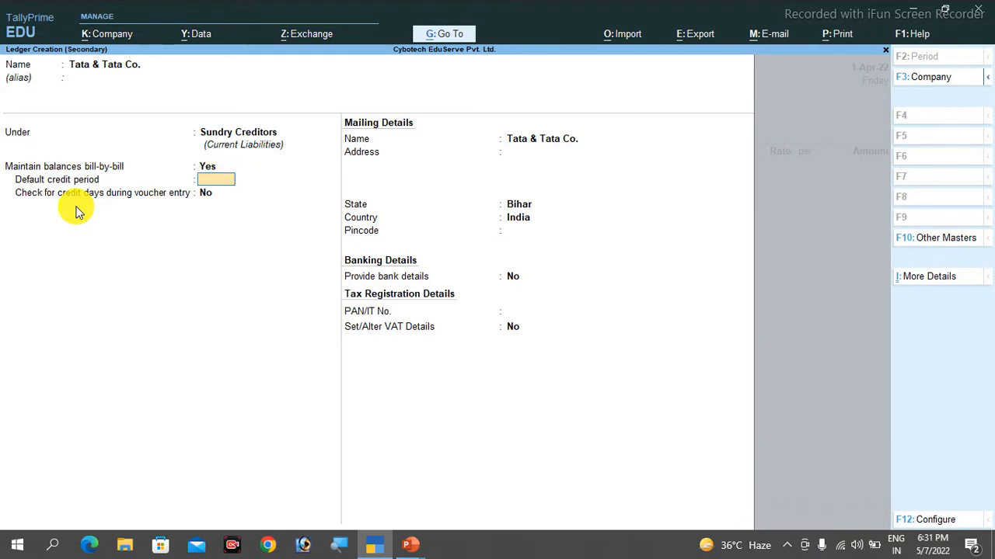
key(Return)
key(Return)
key(Return)
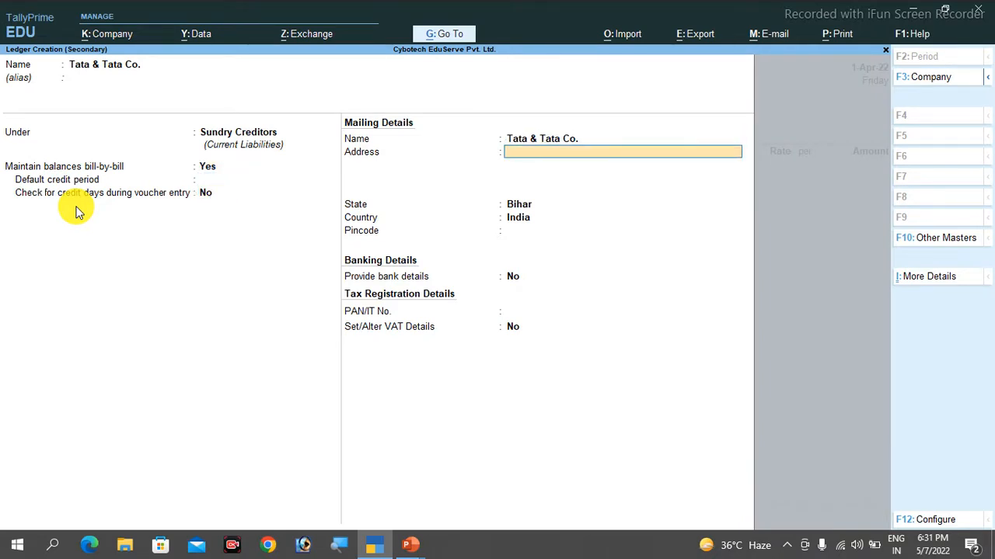
key(Return)
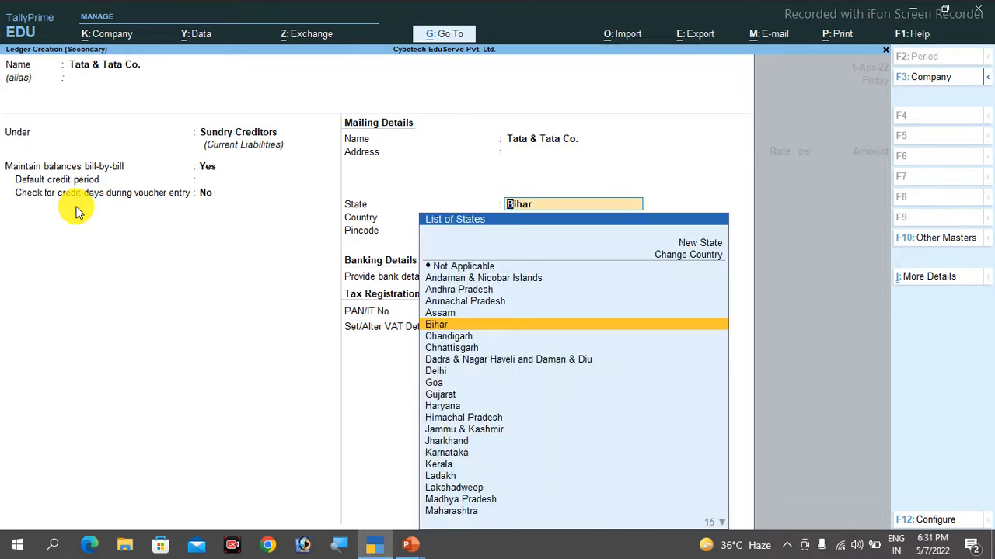
key(Return)
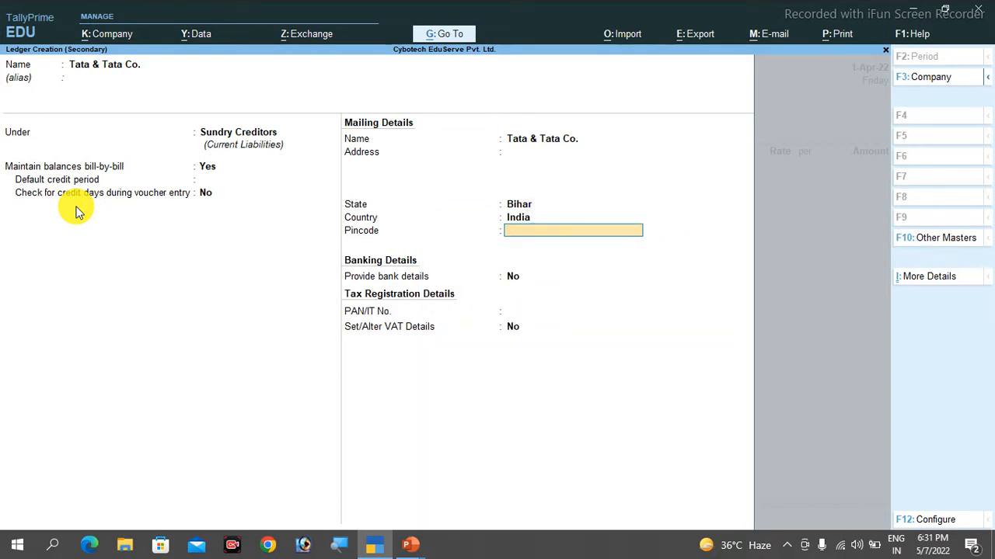
key(Return)
key(Return)
key(ctrl)
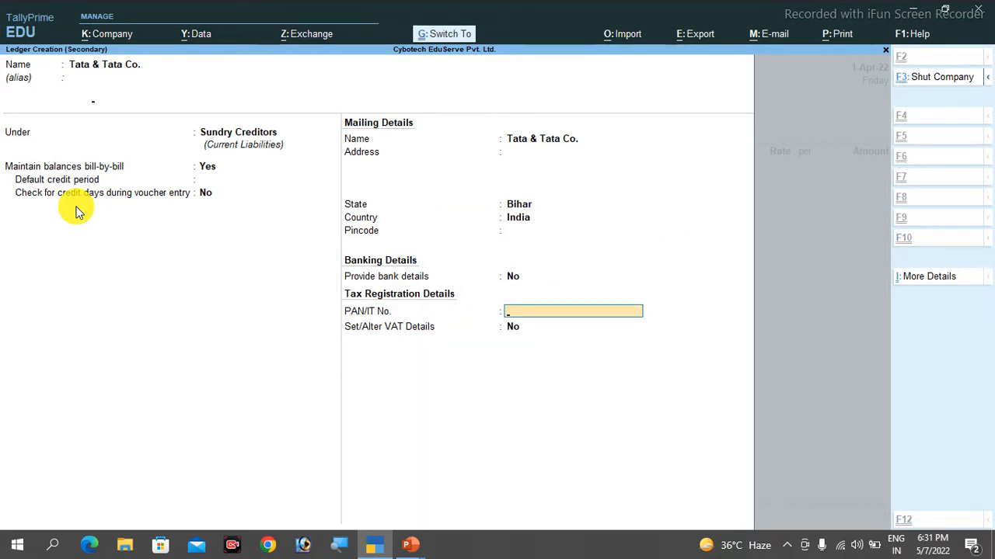
key(ctrl+a)
key(ctrl+a)
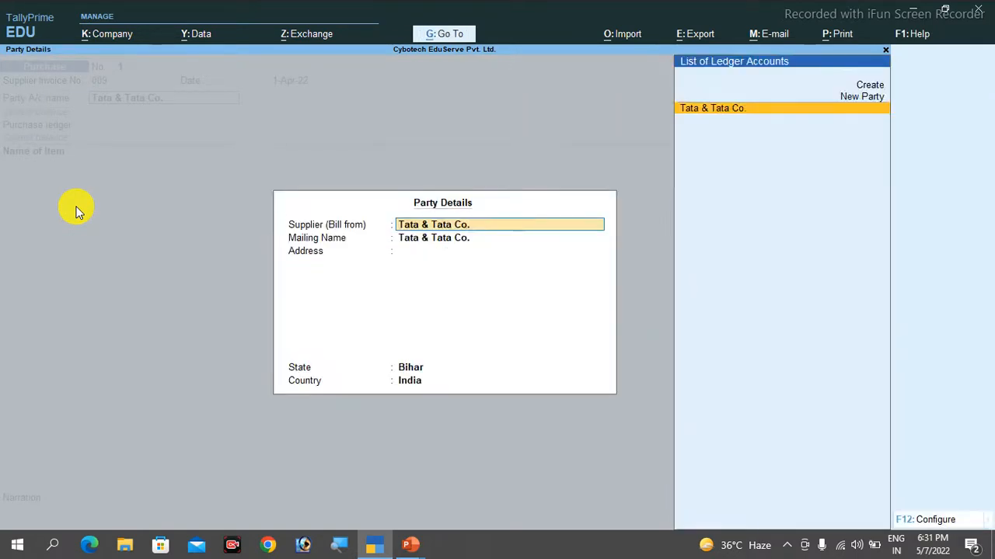
key(ctrl+a)
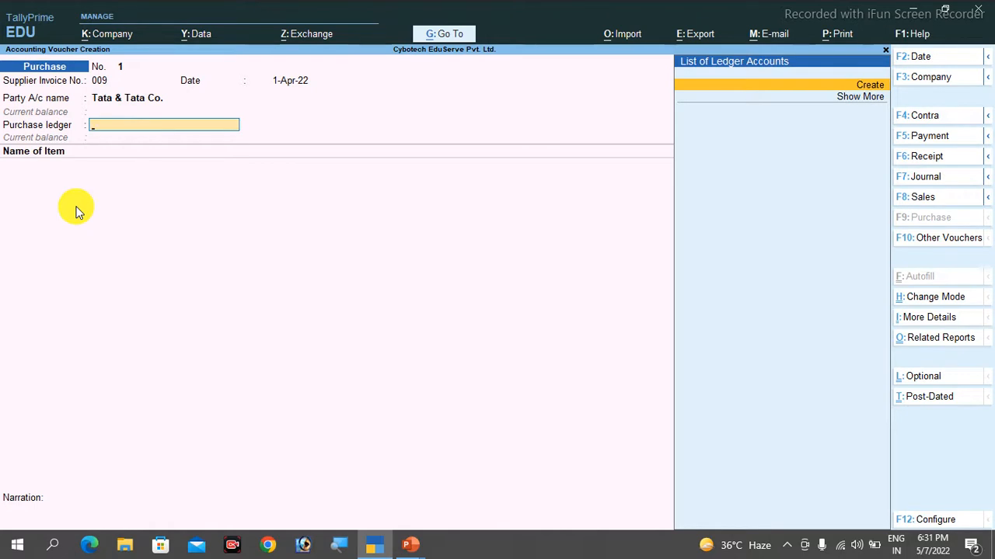
Step: Create a purchase ledger named Purchase A/c under Purchase Accounts from the voucher
key(alt+c)
text(Purchase A/c)
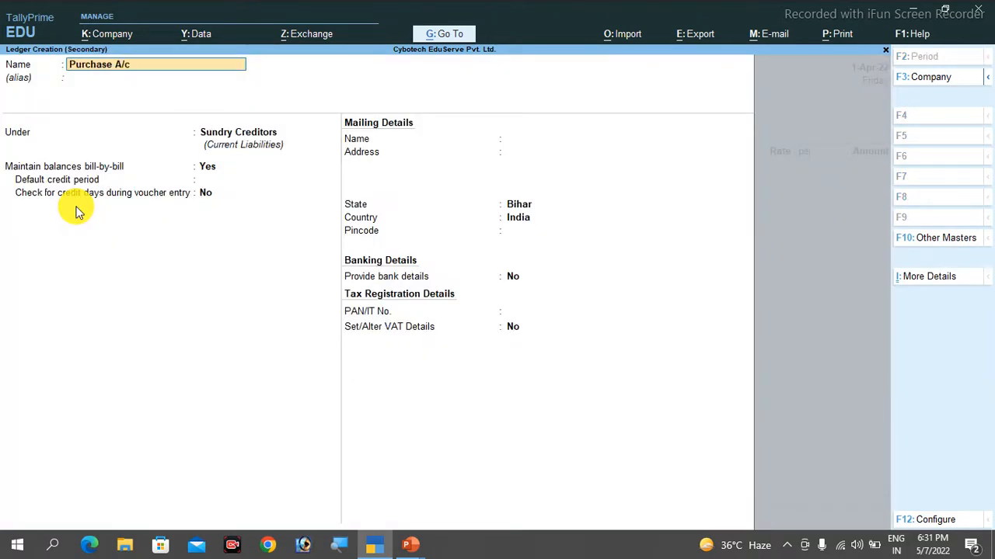
key(Return)
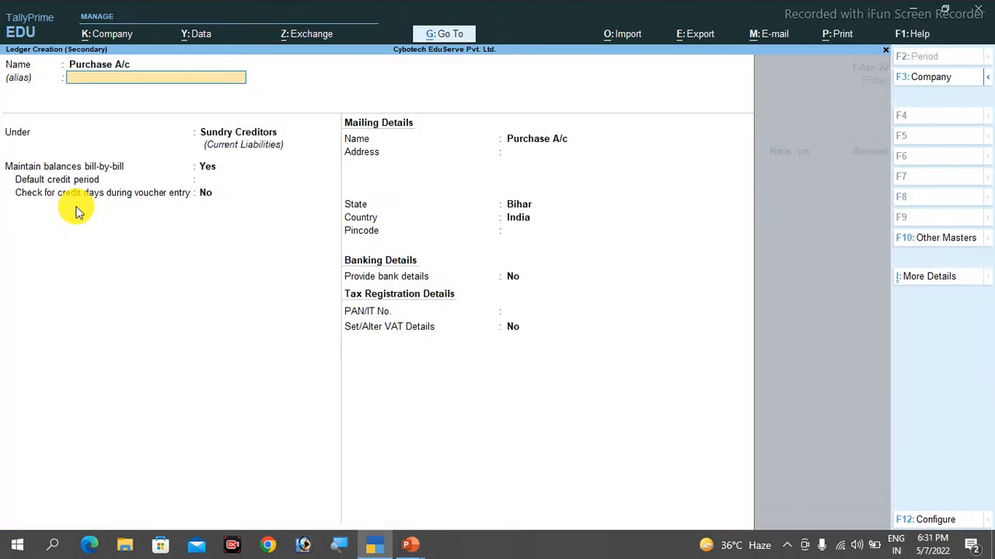
key(Return)
text(pu)
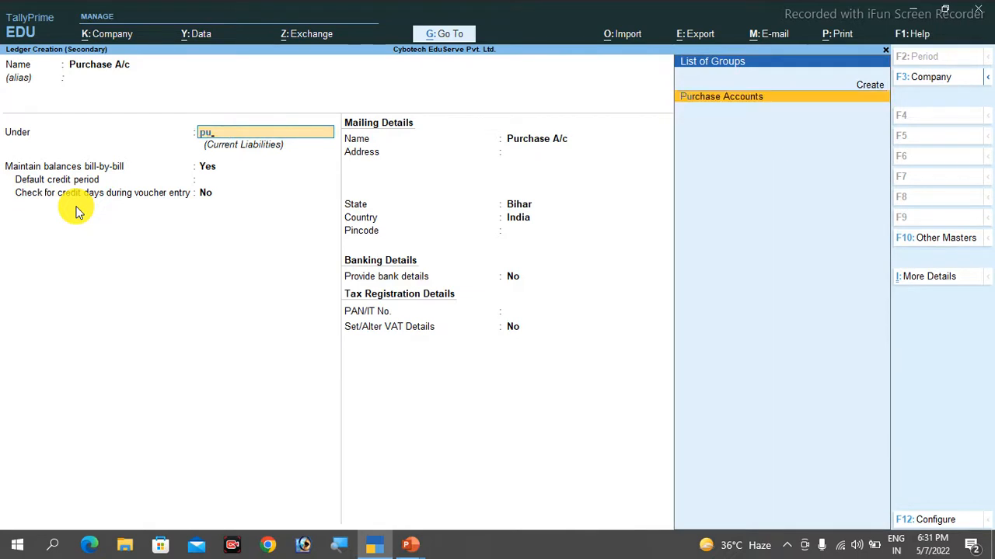
key(Return)
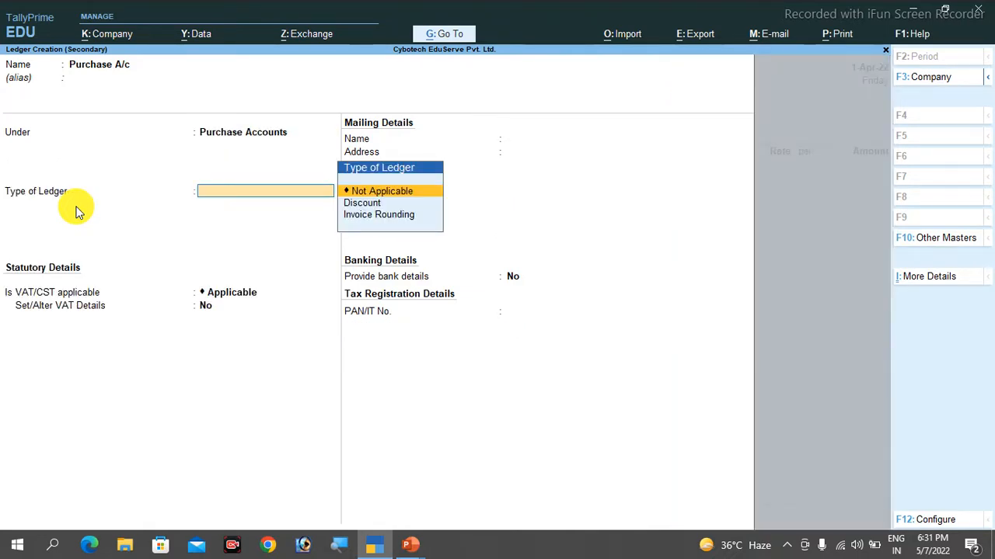
Step: Set the ledger type to Not Applicable, keep VAT/CST Applicable without altering VAT details, and save the purchase ledger
key(Return)
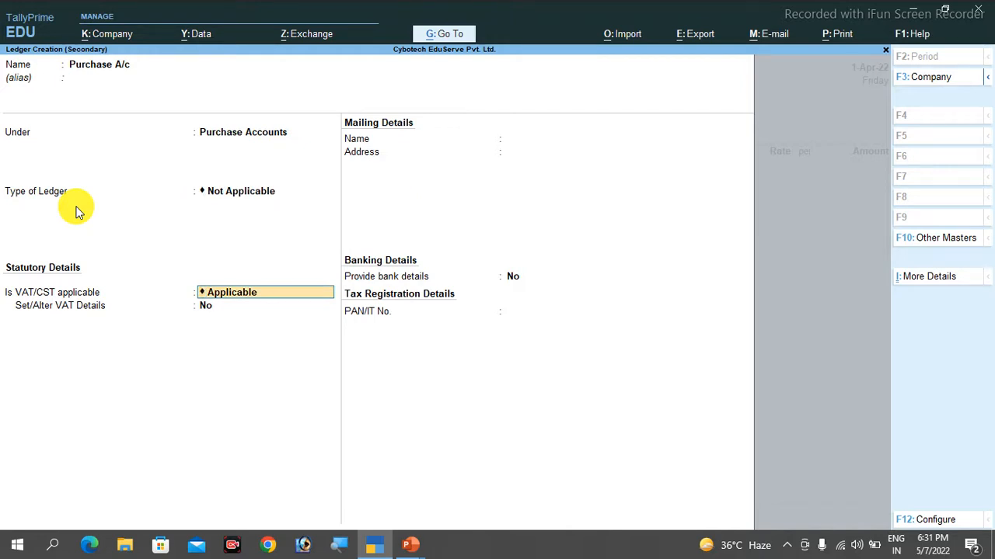
key(Return)
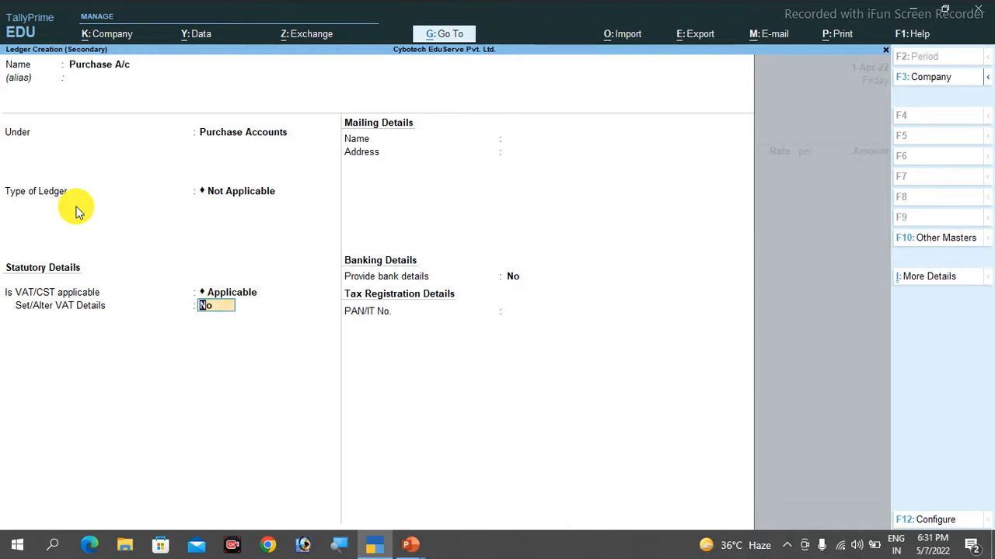
key(Return)
key(Return)
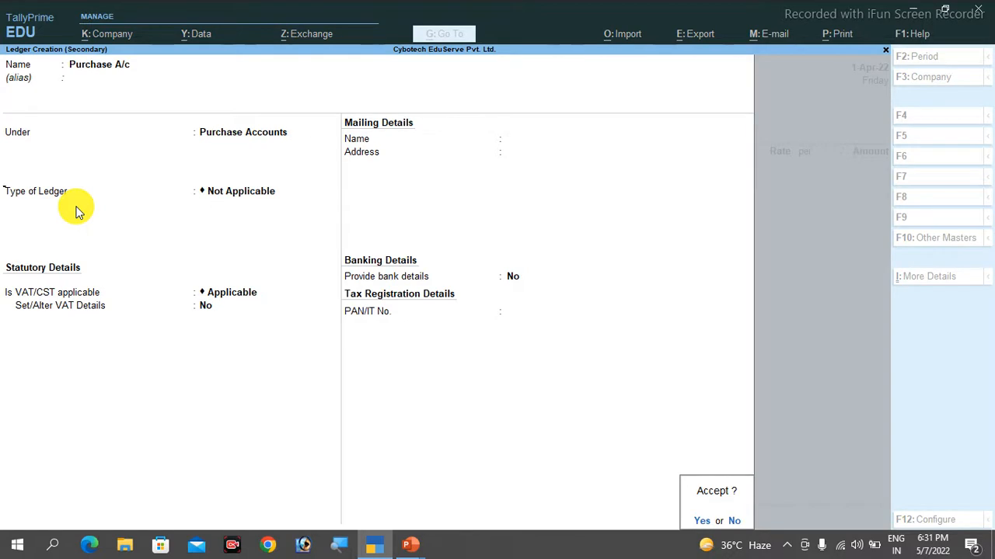
key(Return)
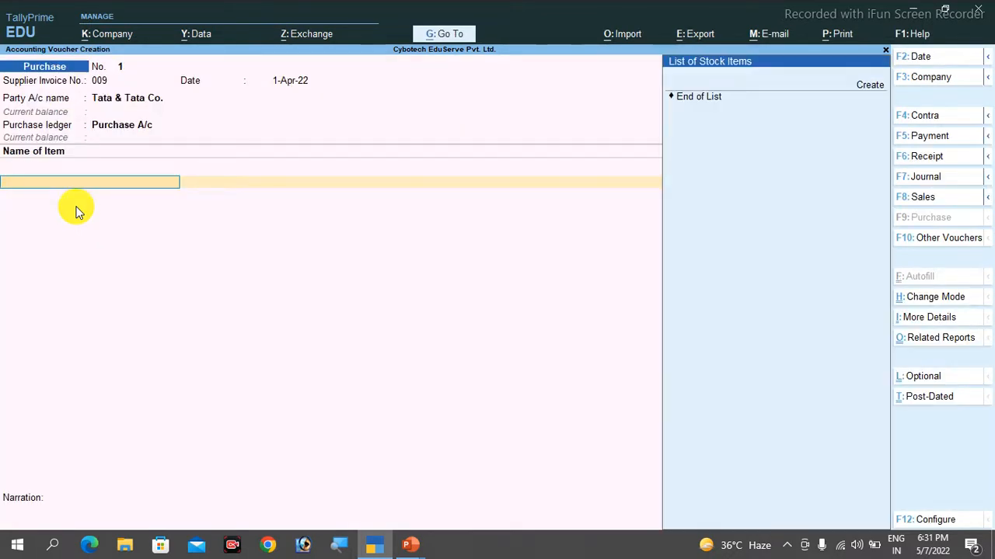
Step: Begin a new stock item named Item1 under Primary from the voucher's item list
key(Up)
key(Return)
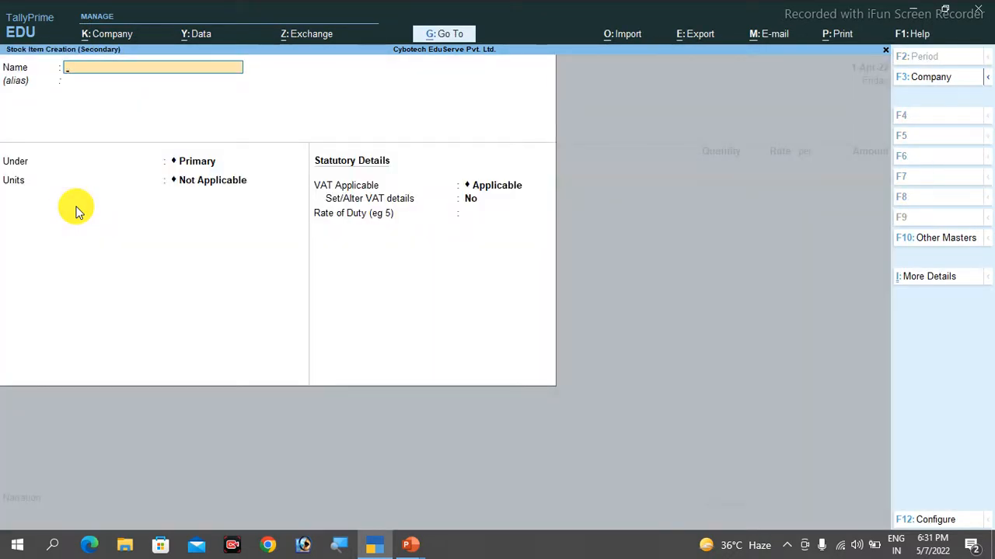
text(Item1)
key(Return)
key(Return)
key(Return)
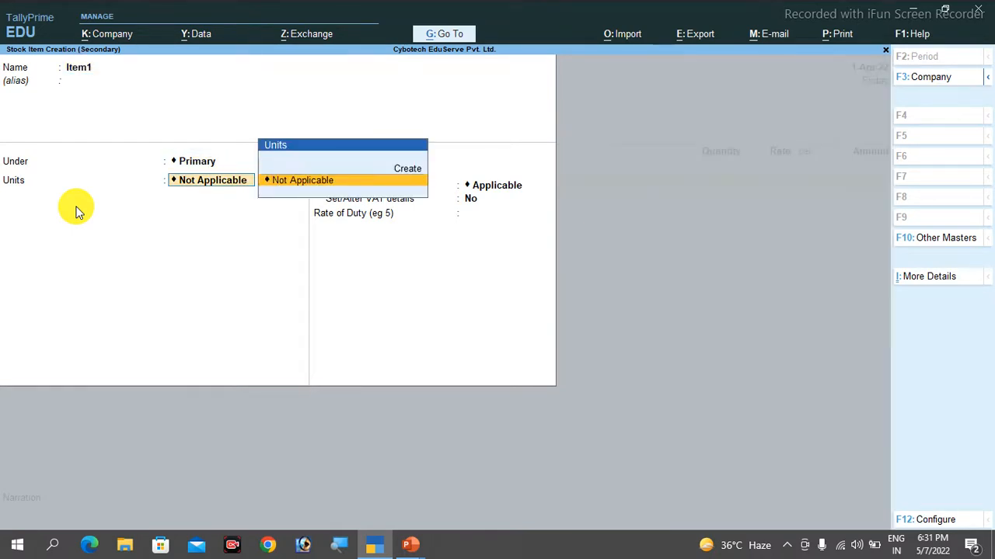
Step: Create the unit LTR with formal name Litre and 0 decimal places for Item1, and save the stock item
key(Up)
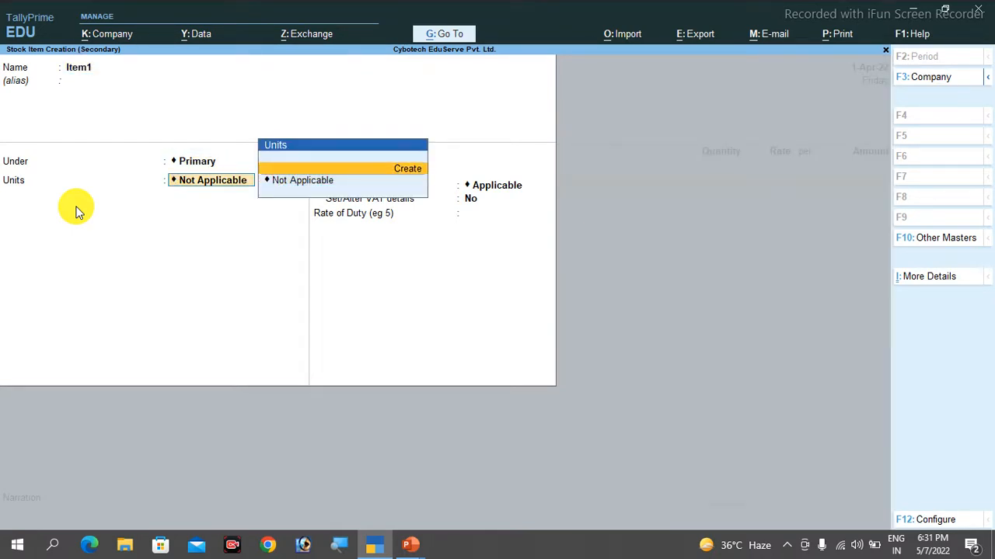
key(Return)
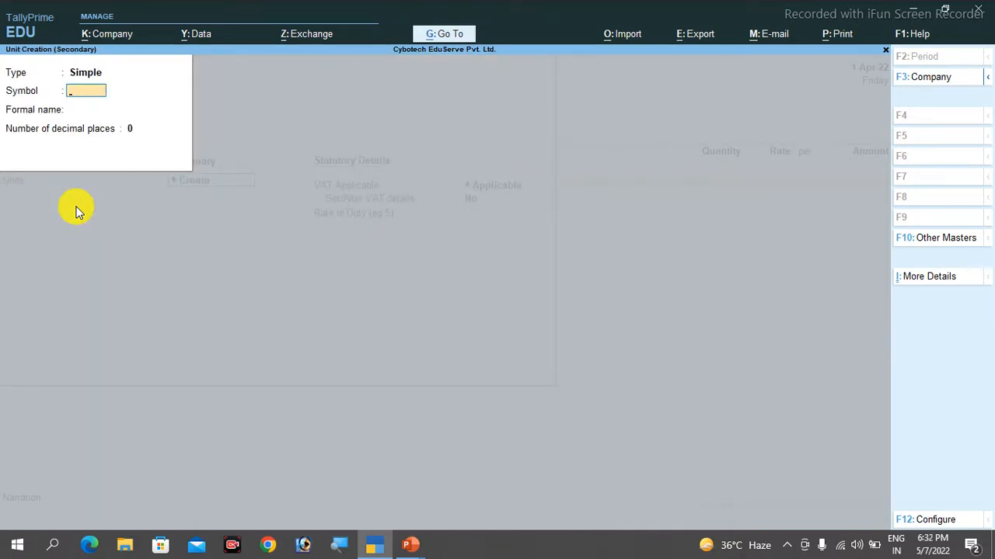
text(LTR)
key(Return)
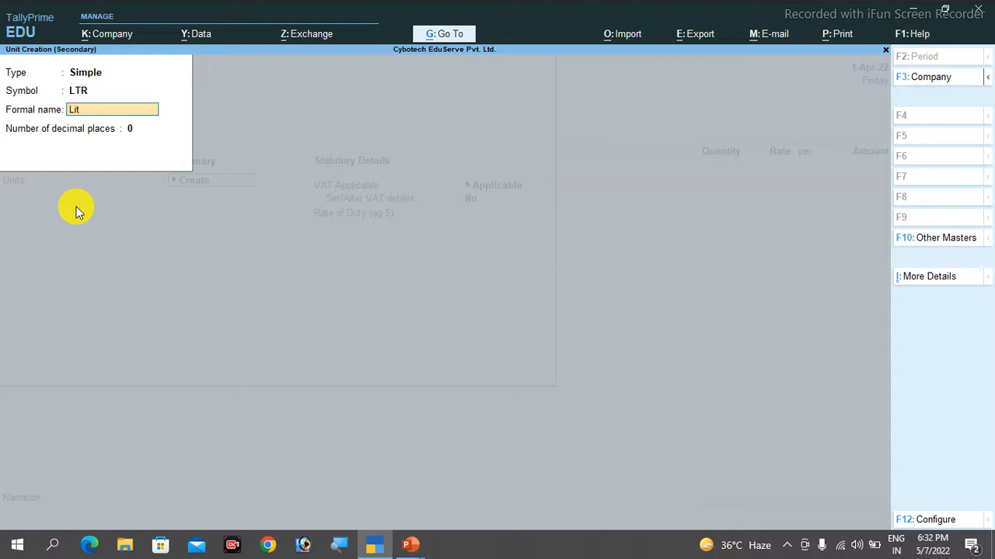
key(Return)
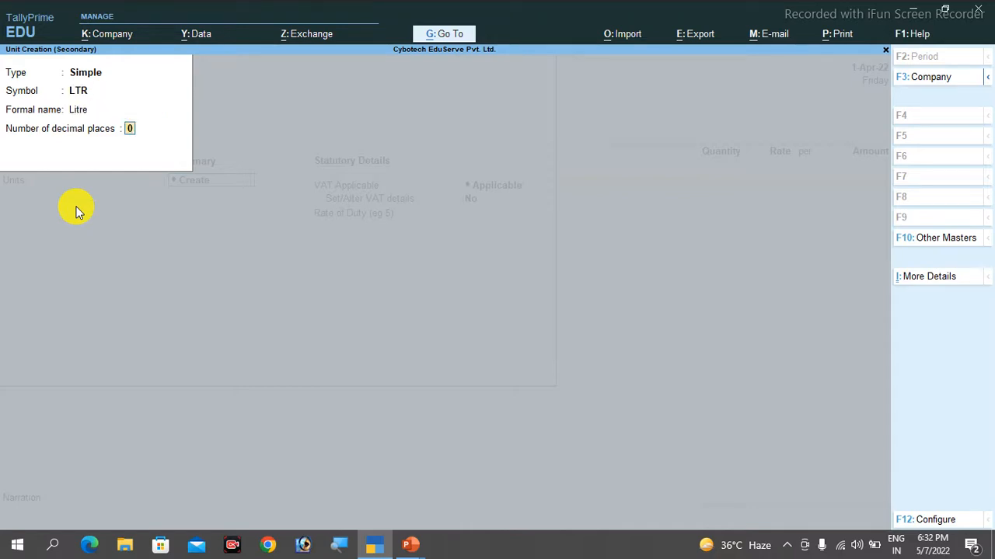
key(Return)
key(Return)
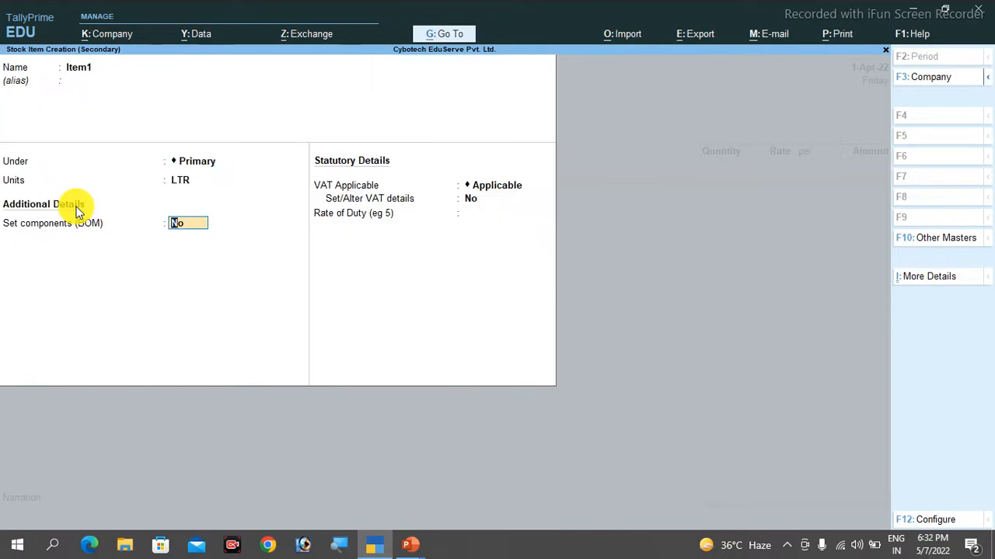
key(ctrl+a)
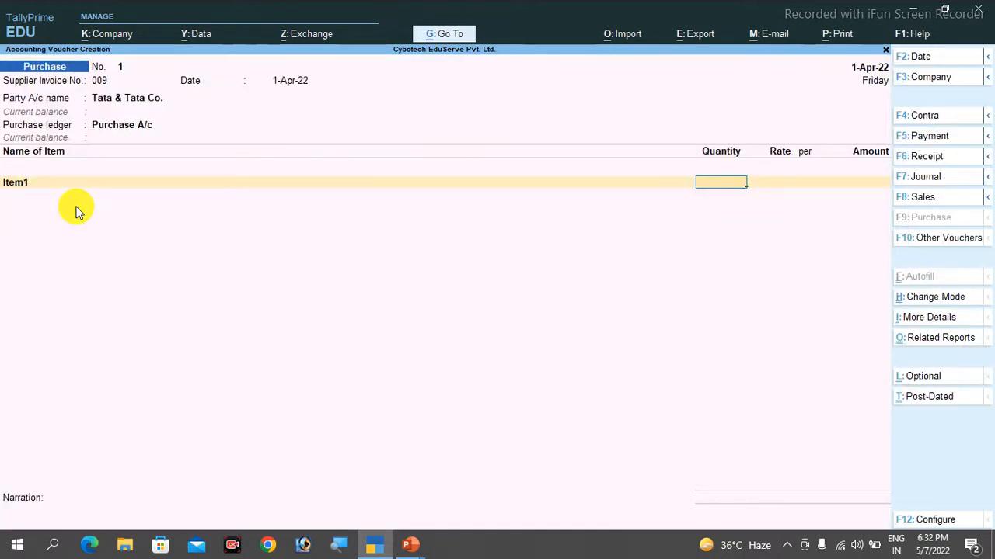
Step: Enter a quantity of 30,000 LTR at a rate of 87 per LTR for Item1 in the purchase voucher
text(30,000)
key(Return)
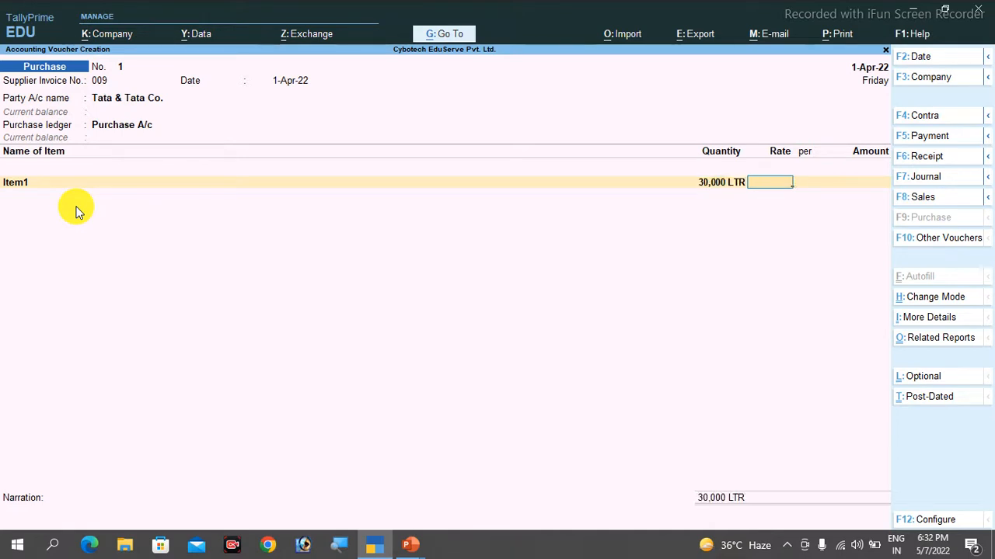
text(87)
key(Return)
key(Return)
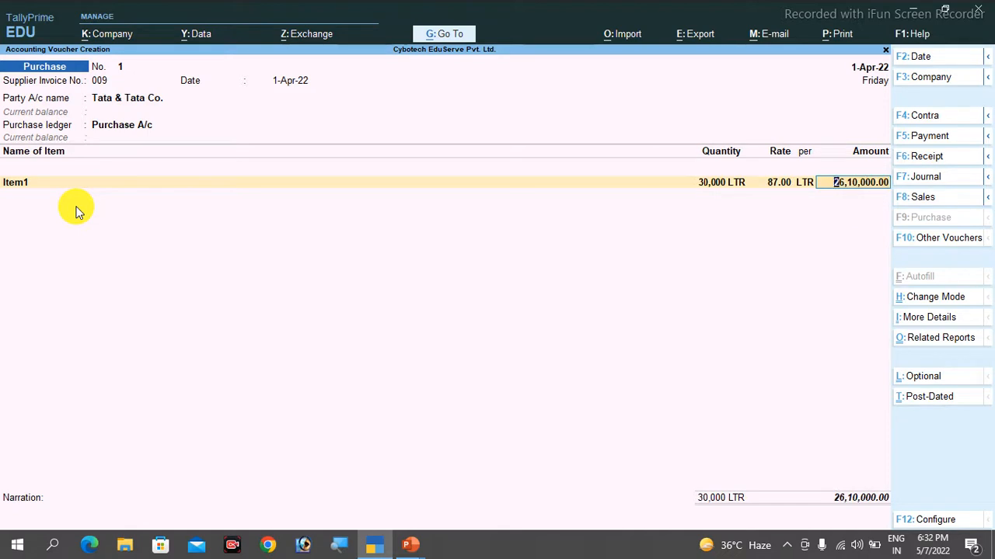
key(Return)
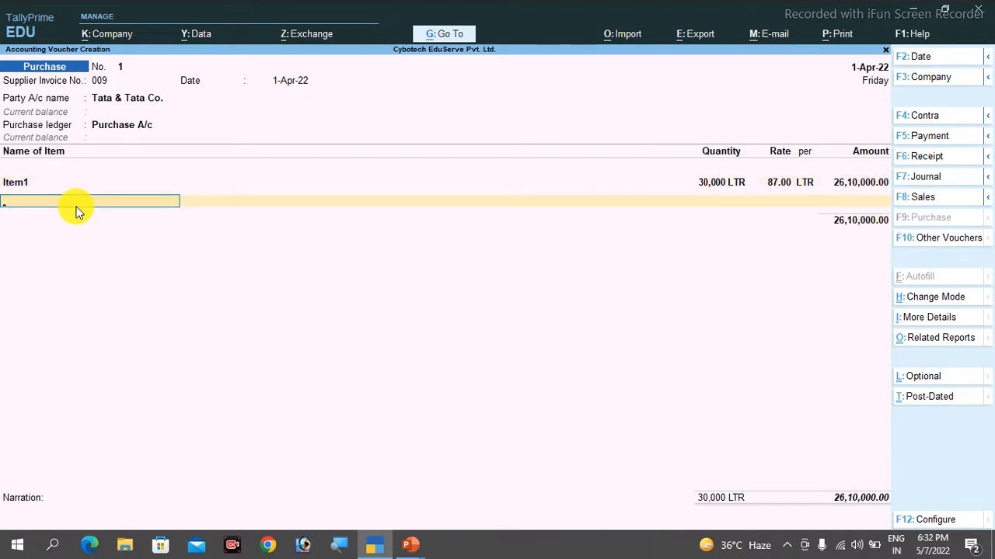
Step: Begin a second stock item named Item2 under Primary from the voucher's next item line
key(space)
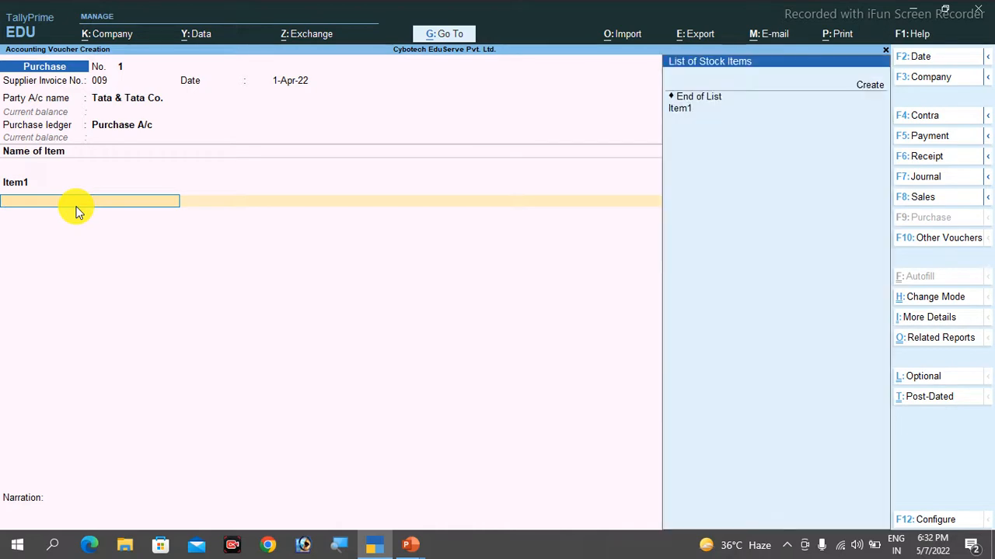
key(Up)
key(Return)
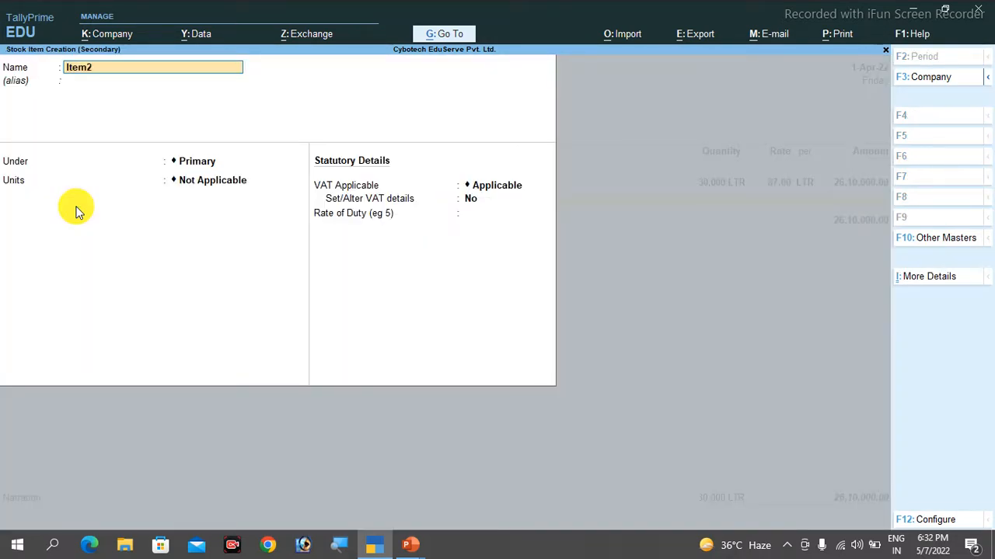
key(Return)
key(Return)
key(Return)
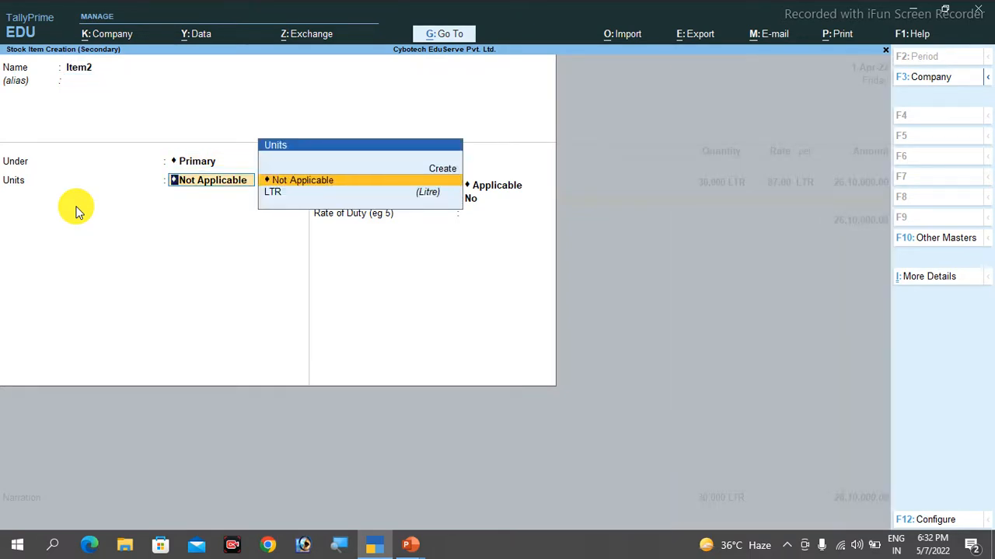
Step: Create the unit PCS with formal name Piece and 0 decimal places for Item2, leaving Set components (BOM) at No
key(Down)
key(Up)
key(Up)
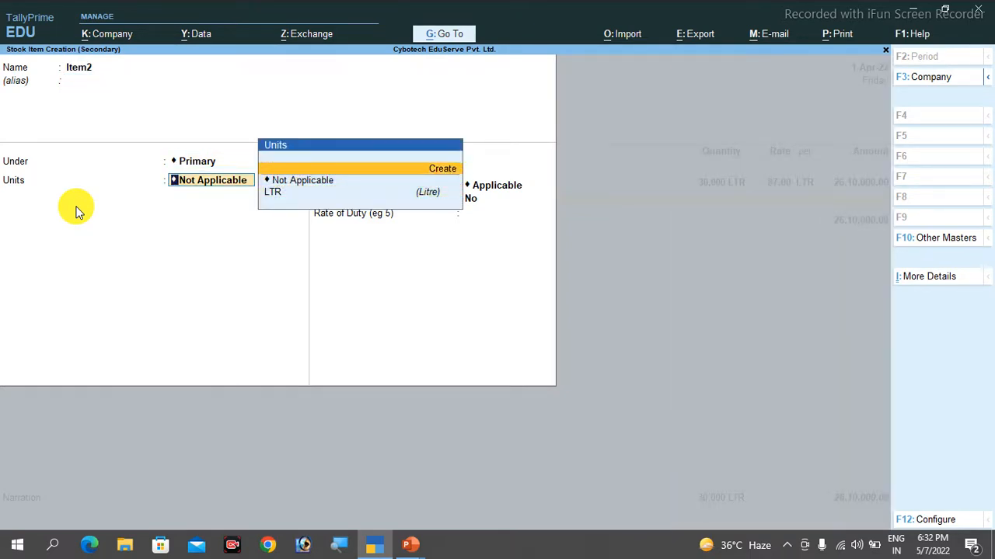
key(Return)
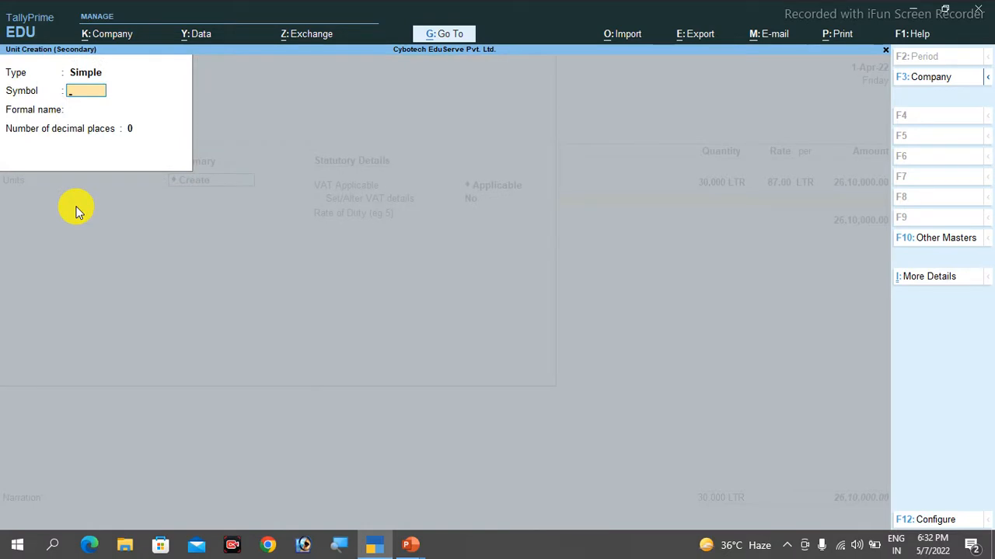
text(PCS)
key(Return)
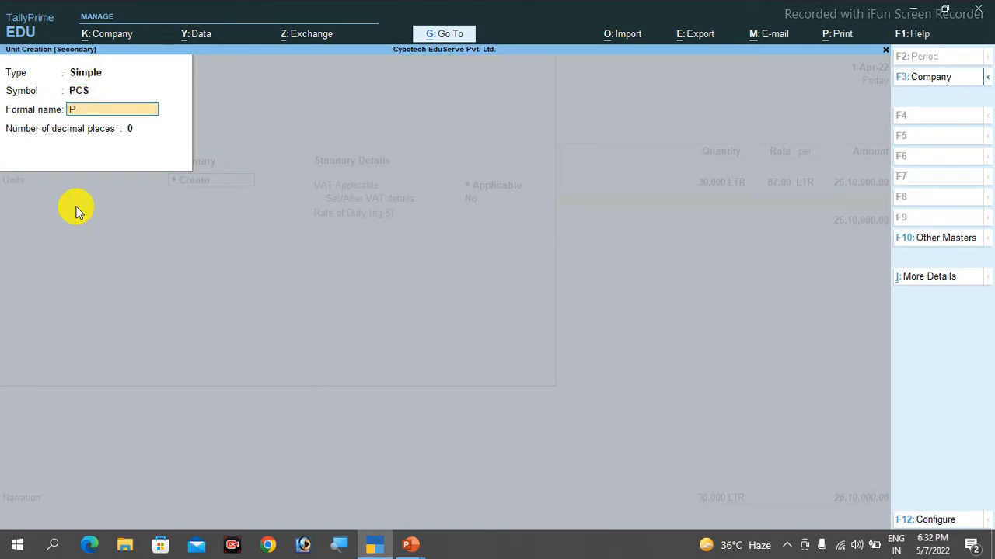
text(Piece)
key(Return)
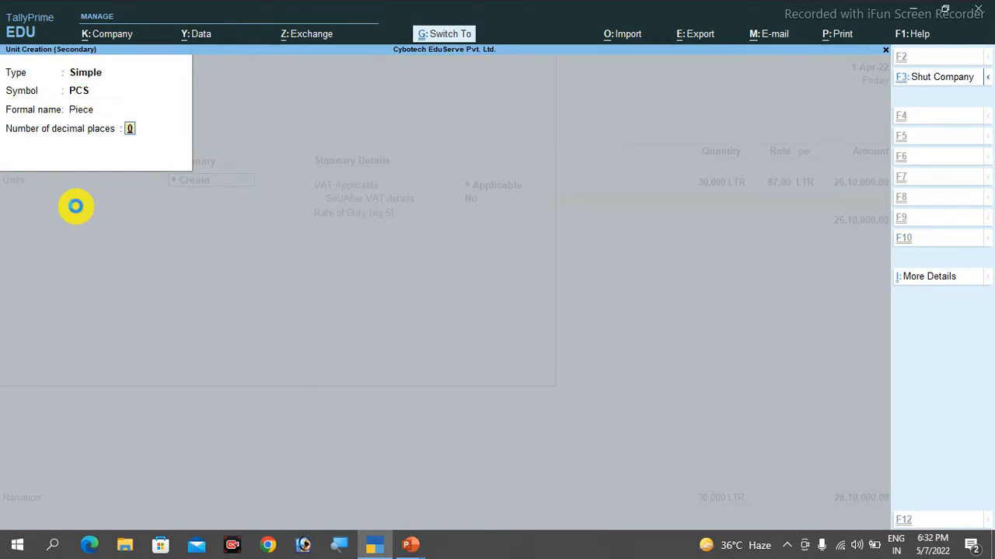
key(ctrl+a)
key(Return)
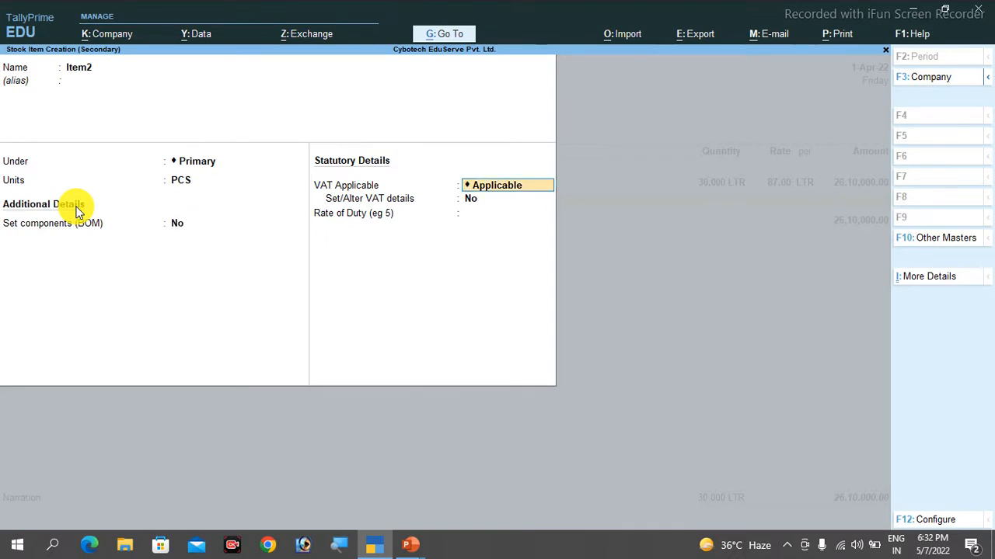
Step: Keep VAT Applicable for Item2, set its VAT details to a tax rate of 18%, and save the stock item
key(BackSpace)
key(Down)
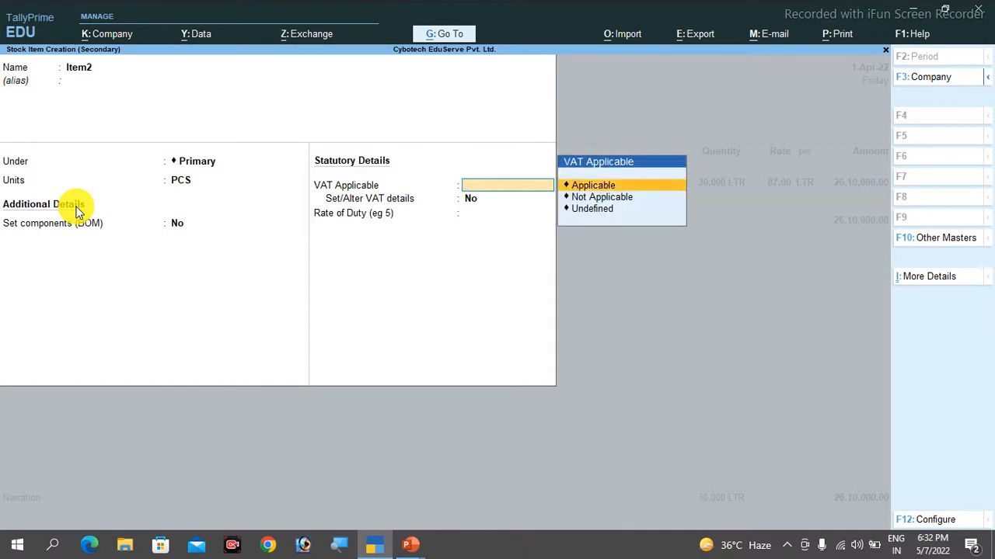
key(Return)
text(y)
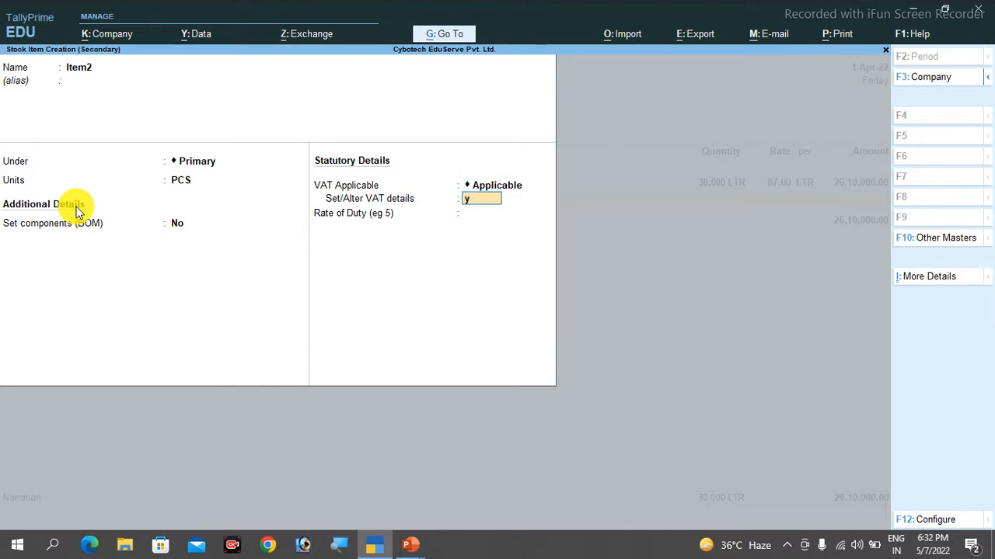
key(Return)
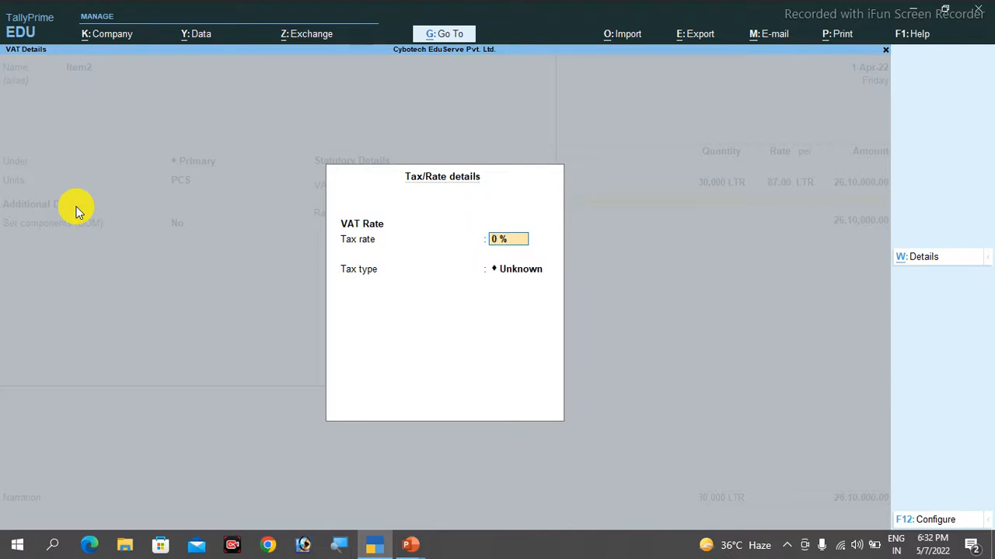
text(18)
key(Return)
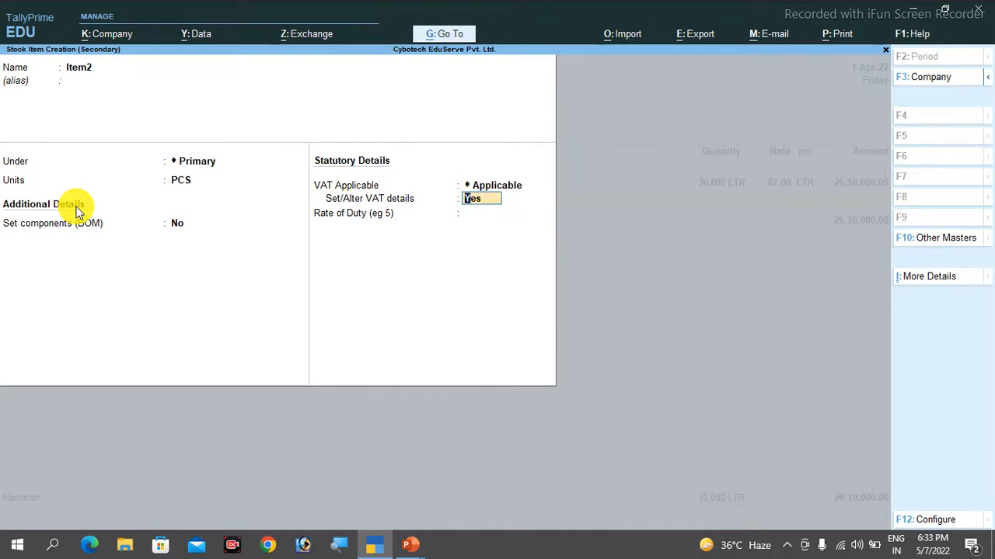
text(y)
key(Return)
key(ctrl+a)
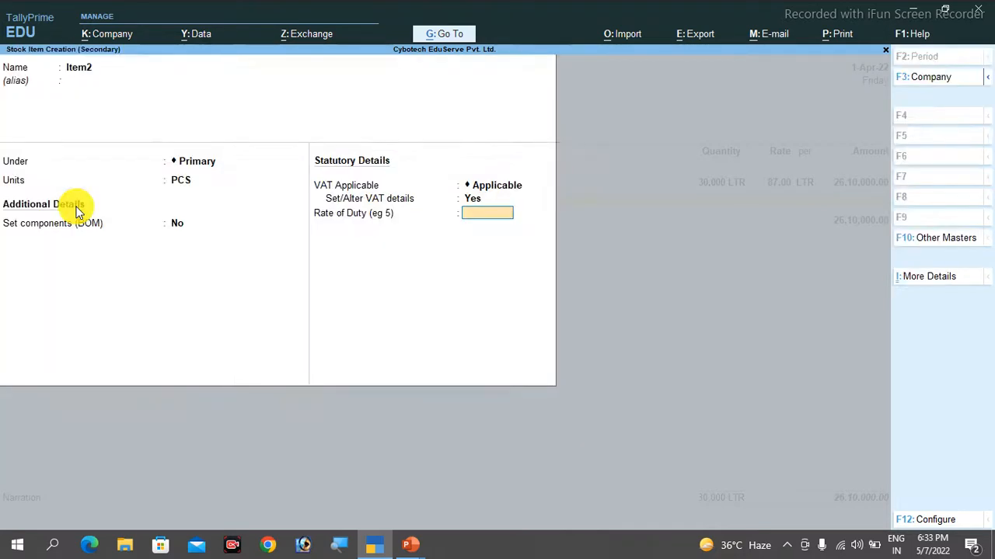
key(ctrl+a)
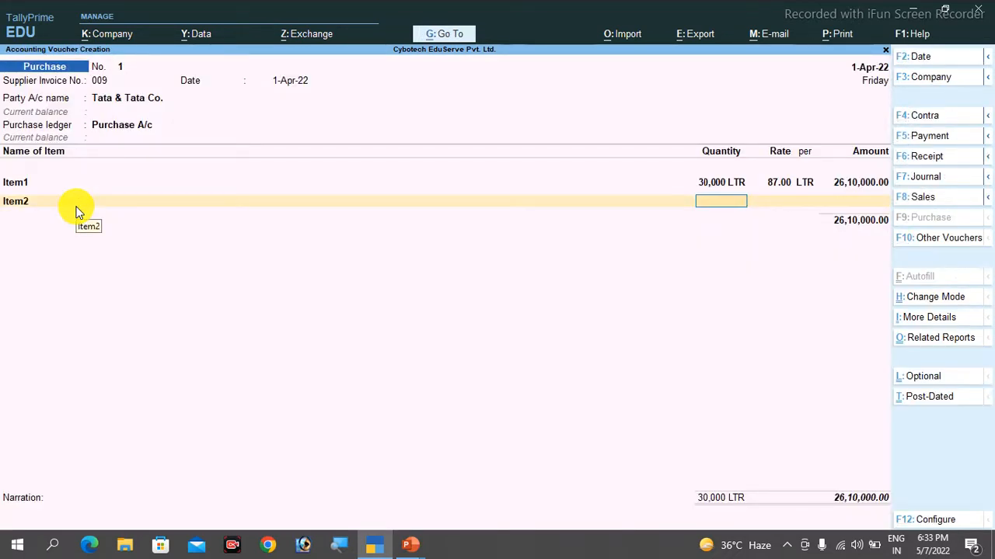
Step: Enter a quantity of 10,000 PCS at a rate of 34 per PCS for Item2
text(10000)
key(Return)
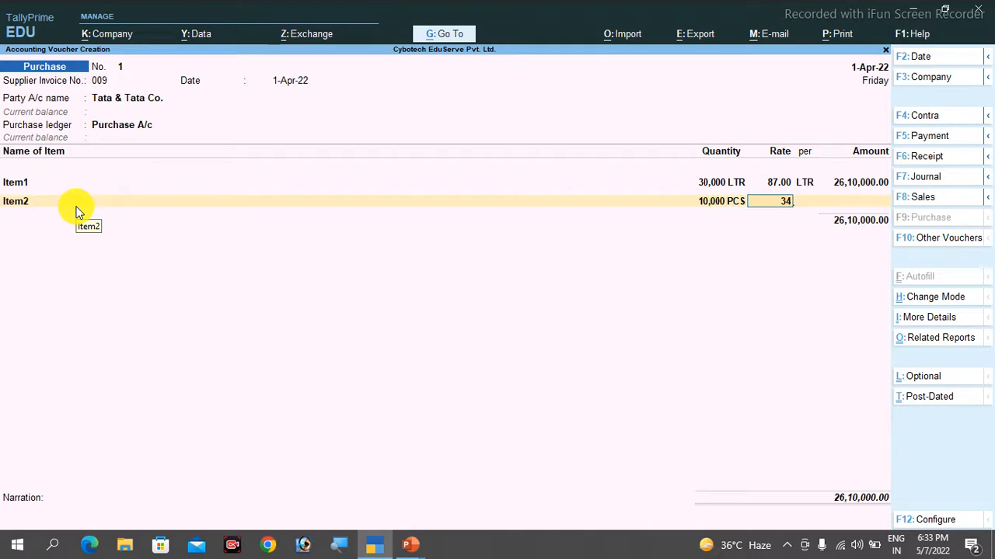
key(Return)
Step: Go back to the voucher's Item1 line and open that stock item's master for alteration
key(BackSpace)
key(BackSpace)
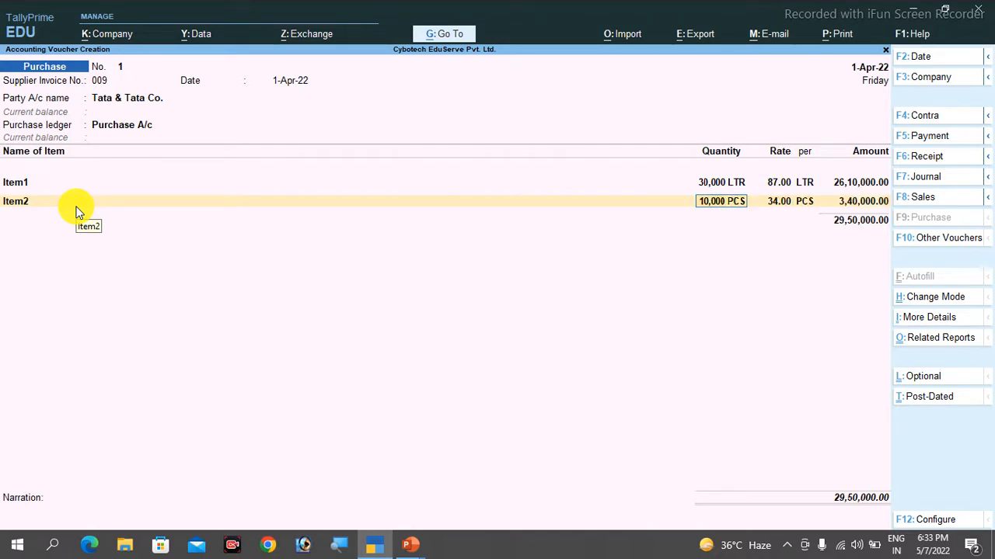
key(BackSpace)
key(BackSpace)
key(BackSpace)
key(BackSpace)
key(BackSpace)
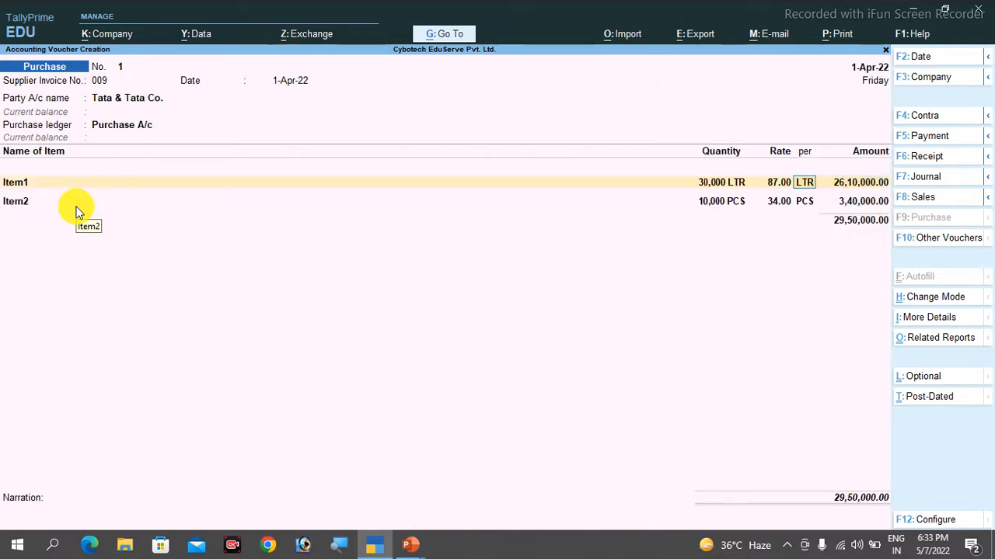
key(BackSpace)
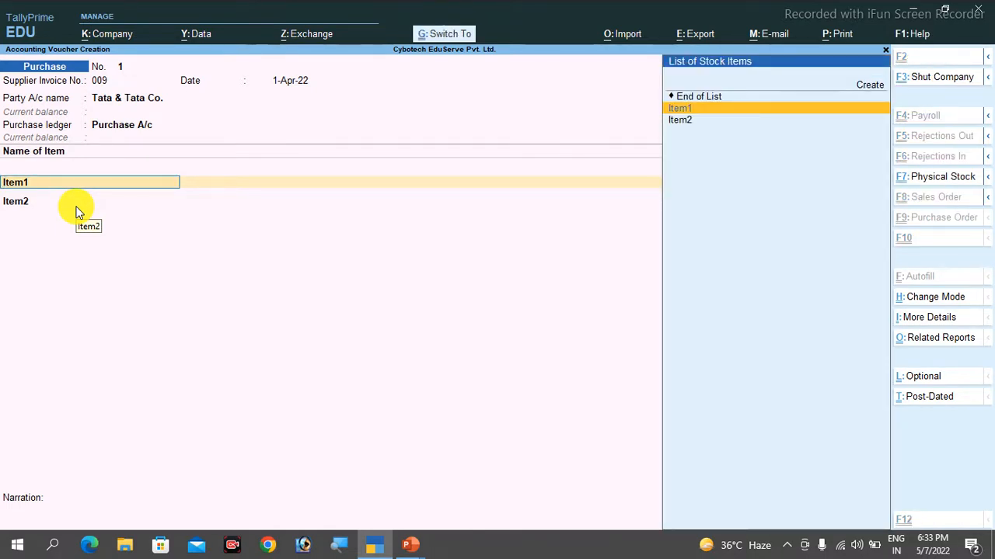
key(ctrl+Return)
Step: Set Item1's Set/Alter VAT details to Yes with a tax rate of 12.5%, and save the altered stock item
key(Return)
key(Return)
key(Return)
key(Return)
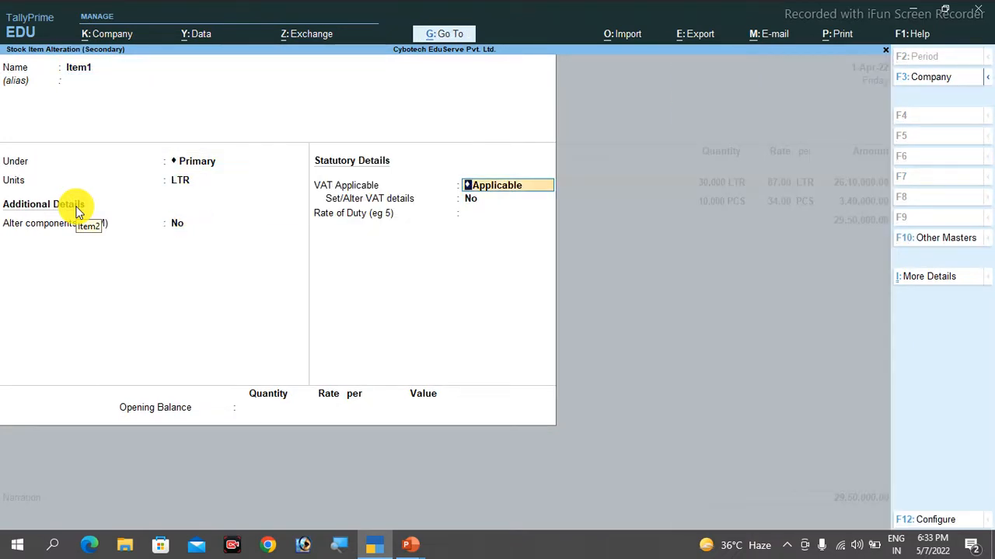
key(Return)
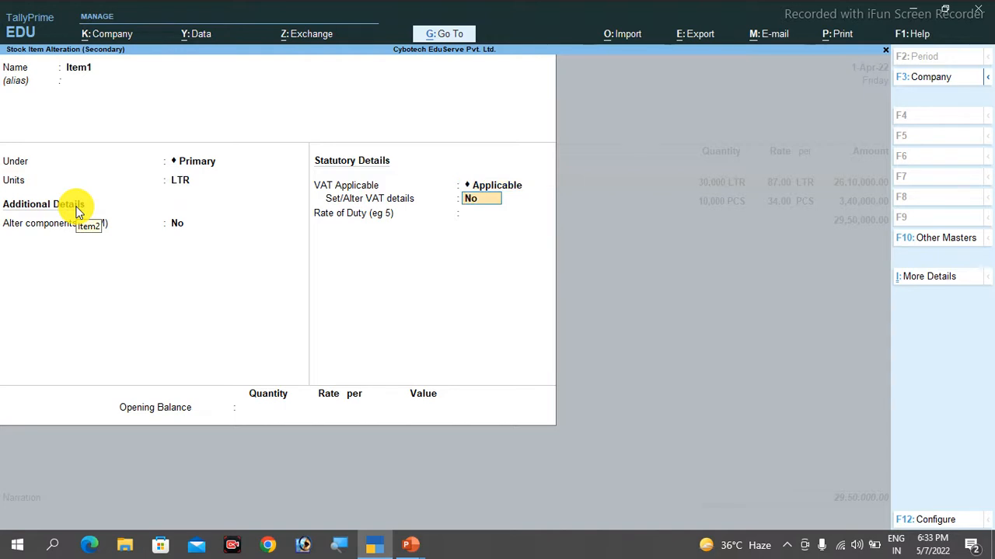
text(y)
key(Return)
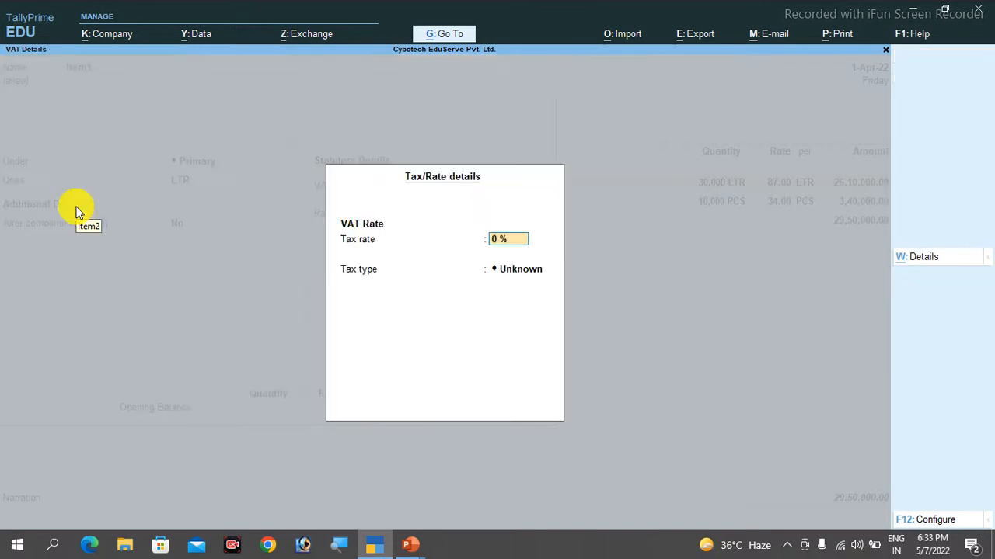
text(12.5)
key(Return)
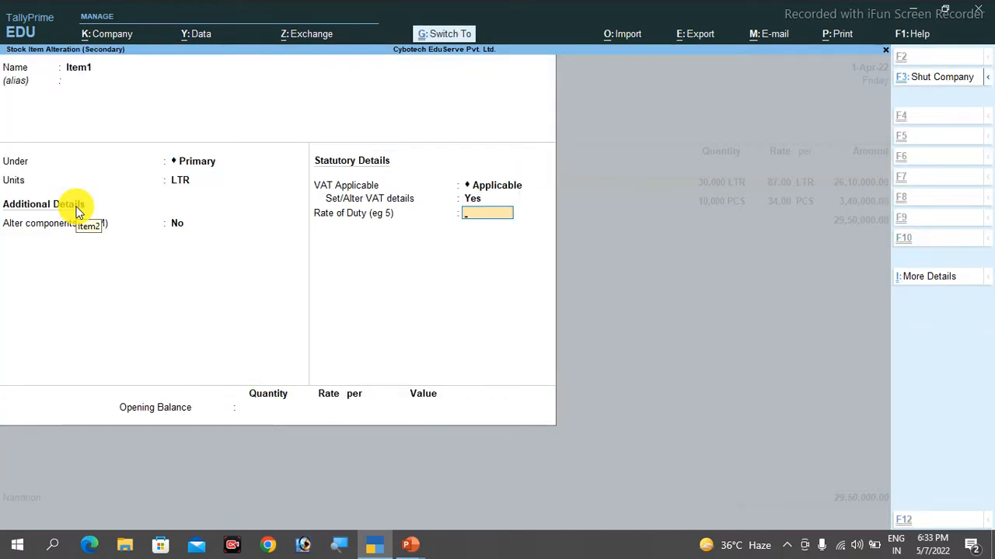
key(ctrl+a)
Step: Accept the existing quantities and rates of Item1 and Item2, and end the voucher's item list
key(Return)
key(Return)
key(Return)
key(Return)
key(Return)
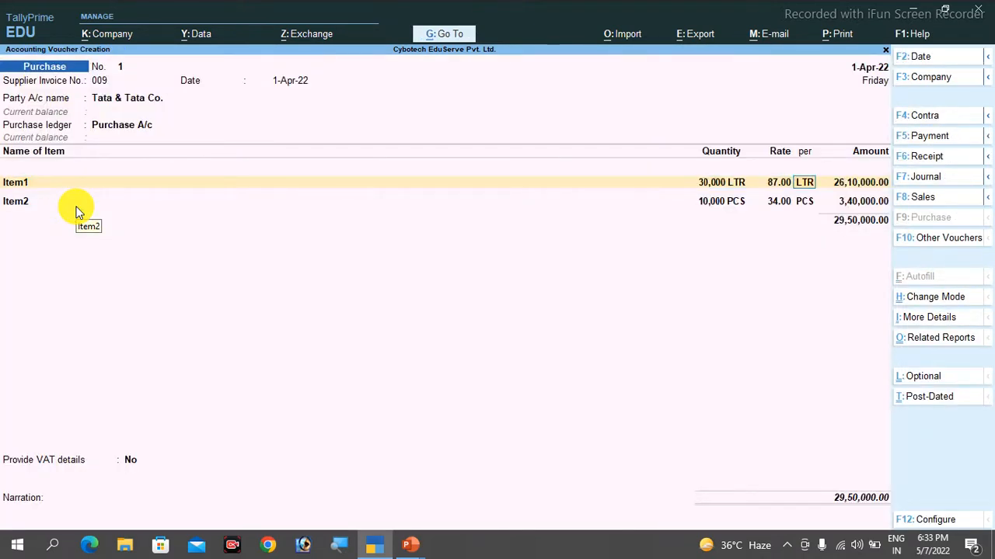
key(Return)
key(Return)
key(Return)
key(Return)
key(Return)
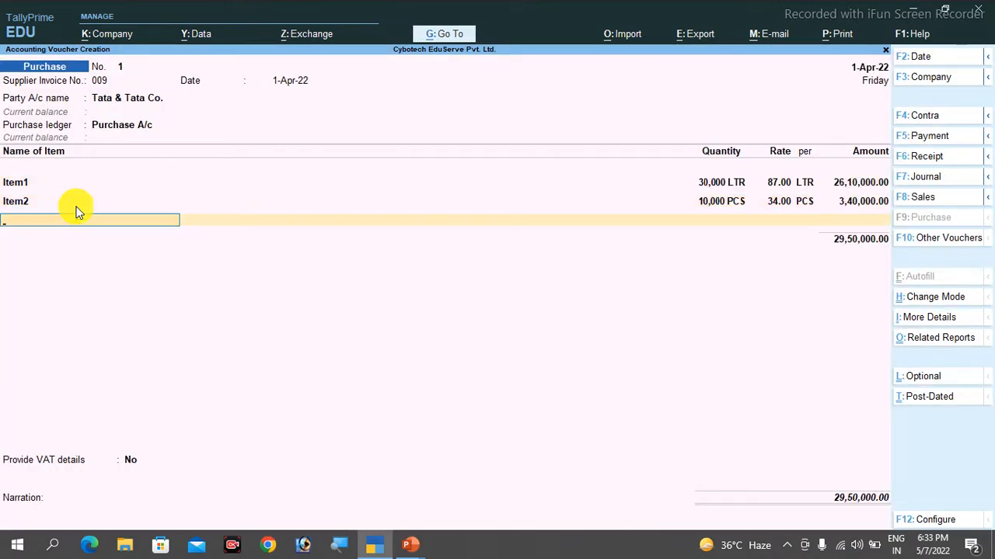
key(Return)
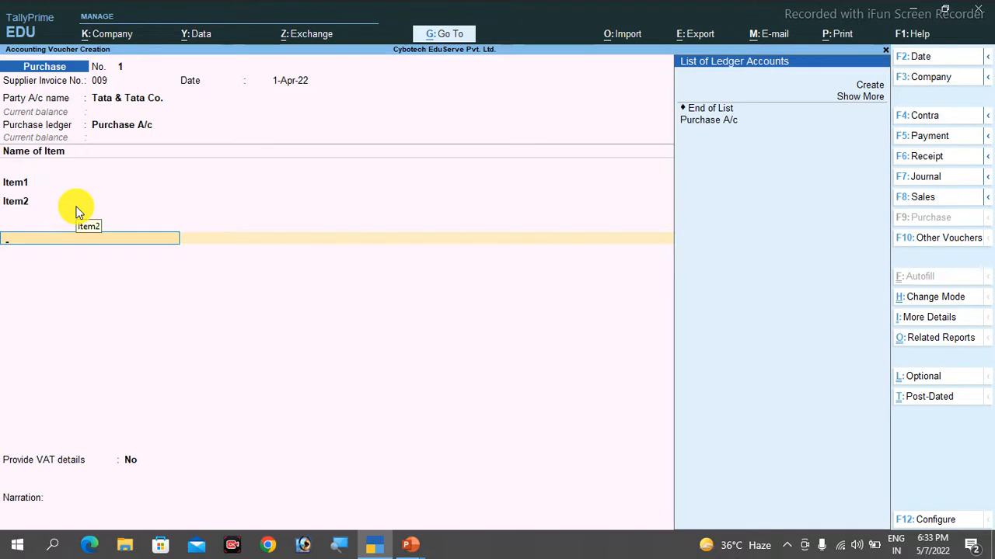
Step: Create a new ledger named VAT under Duties & Taxes for the voucher line below the stock items
key(Up)
key(Return)
text(V)
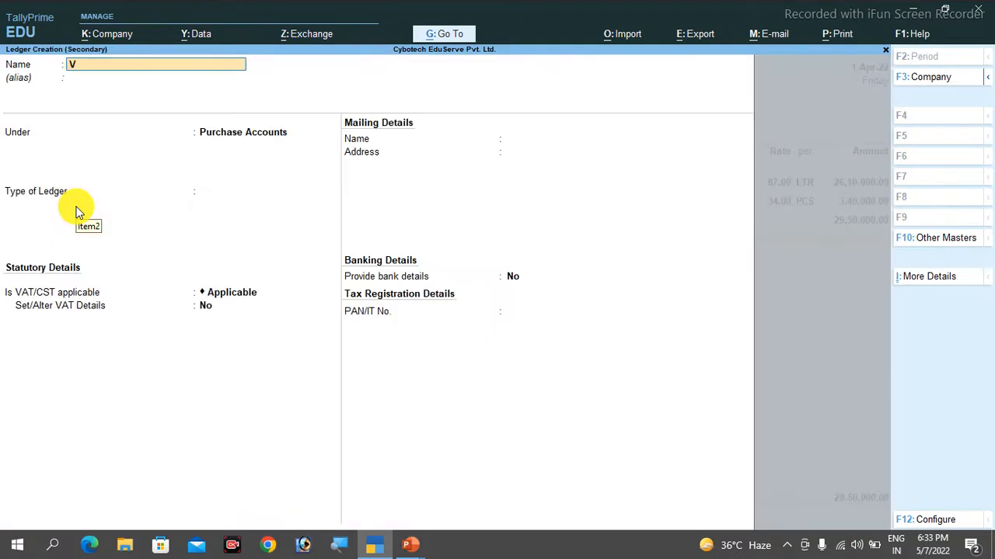
text(AT)
key(Return)
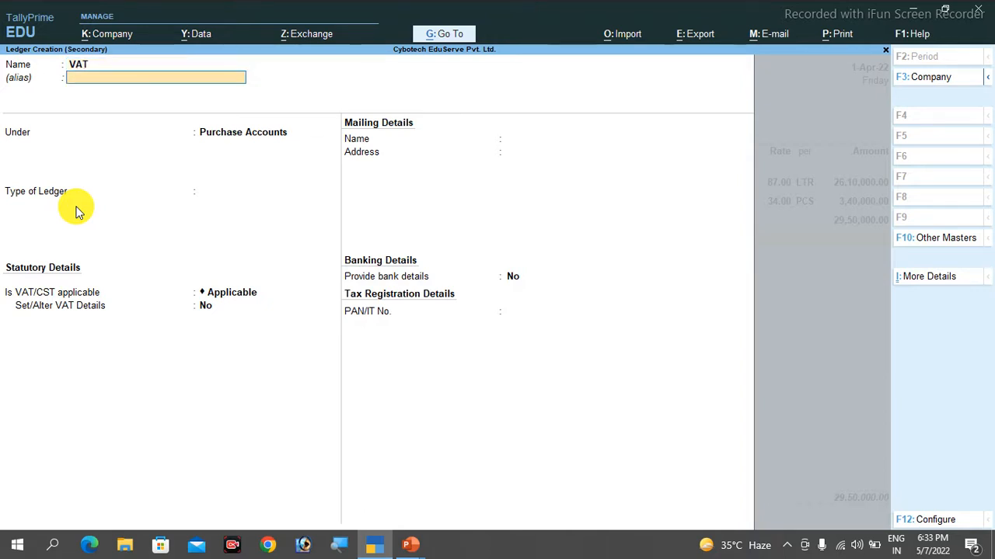
key(Return)
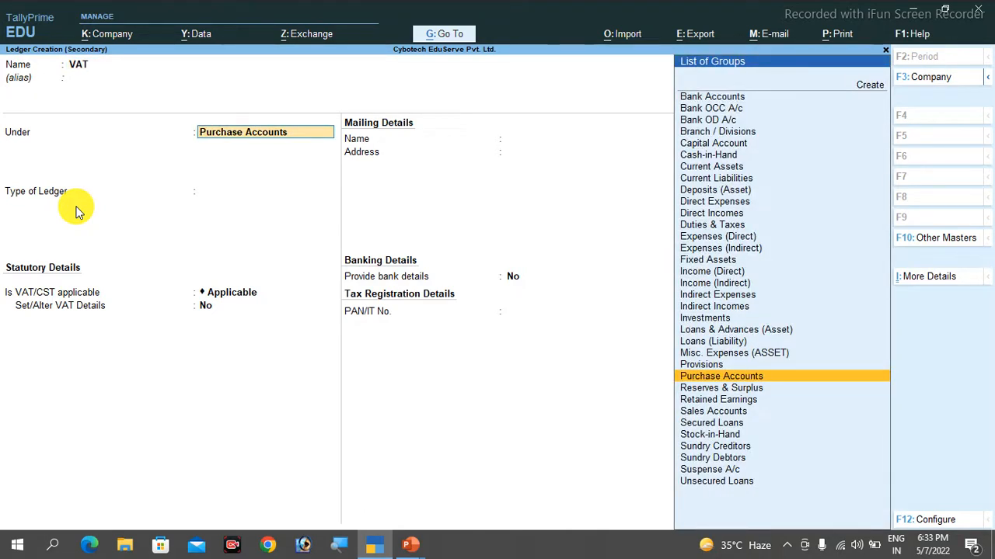
text(Du)
key(Return)
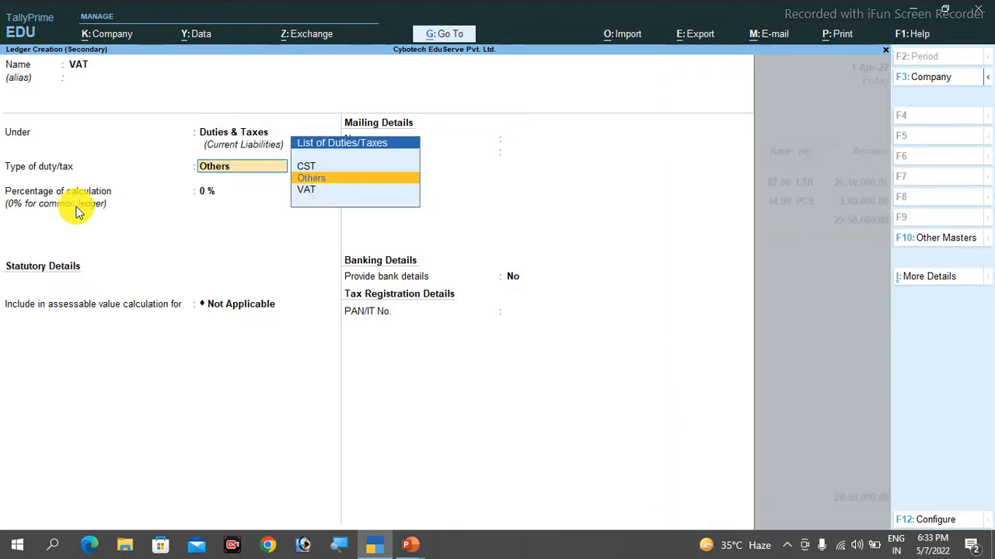
Step: Set the VAT ledger's type of duty/tax to VAT, keep 0% and no rounding method, and save the ledger
key(Down)
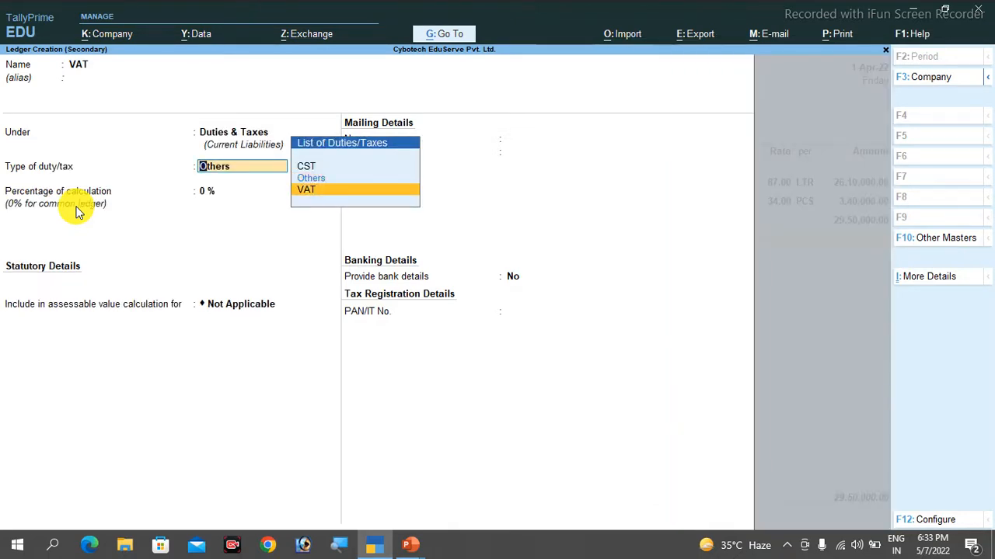
key(Return)
key(BackSpace)
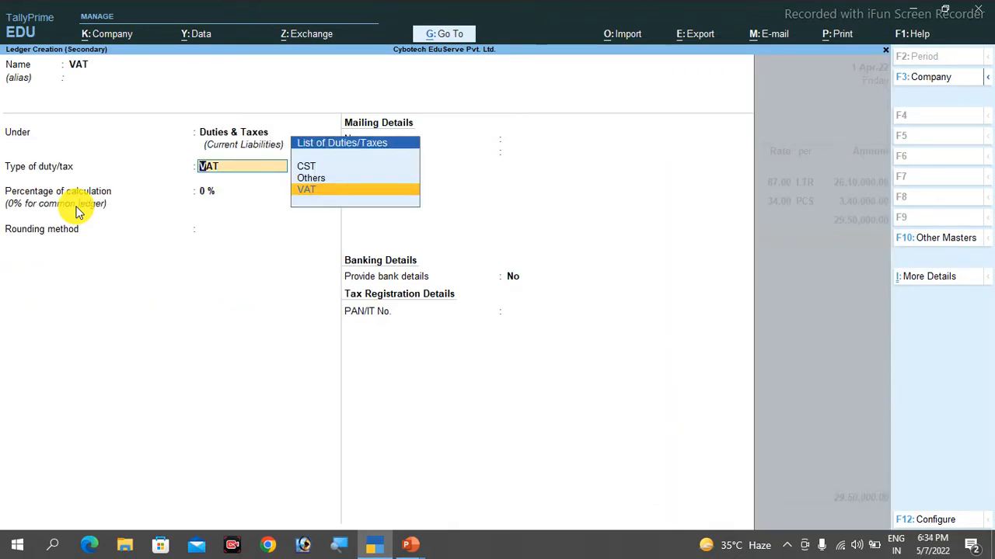
key(Up)
key(Up)
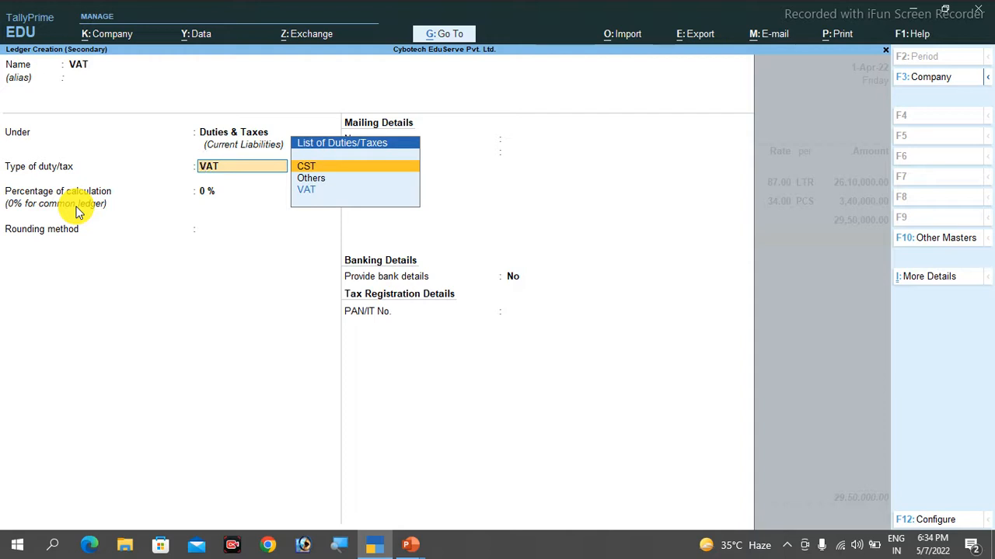
key(Down)
key(Down)
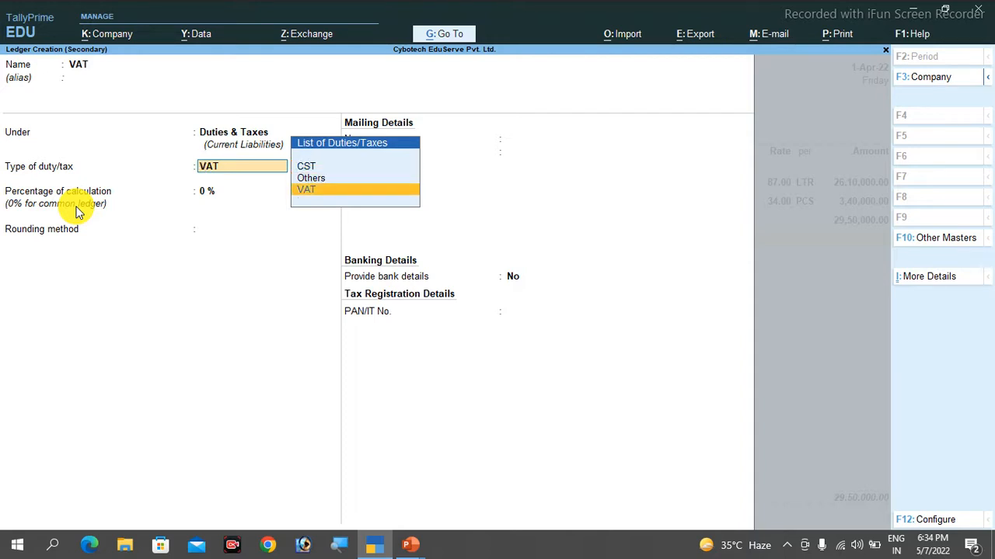
key(Return)
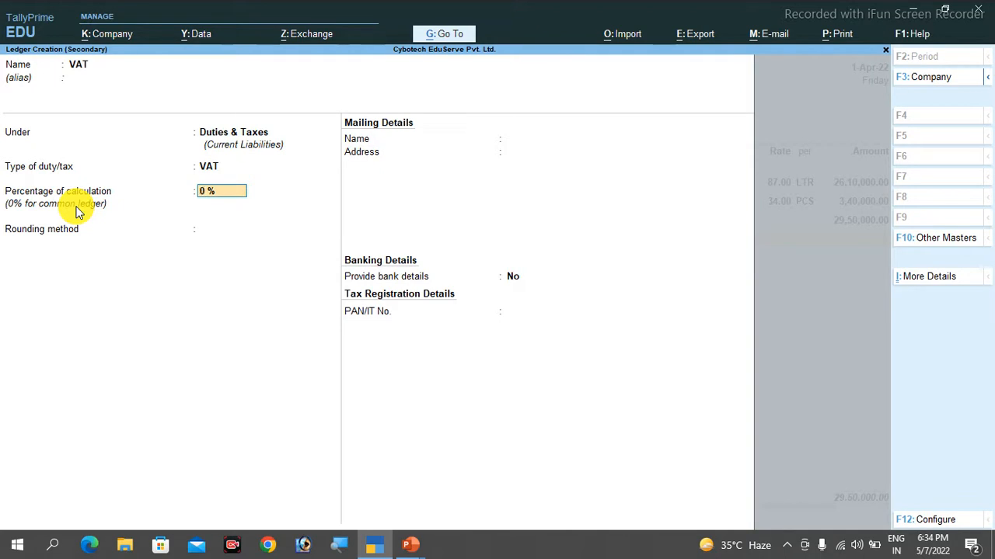
key(Return)
key(Return)
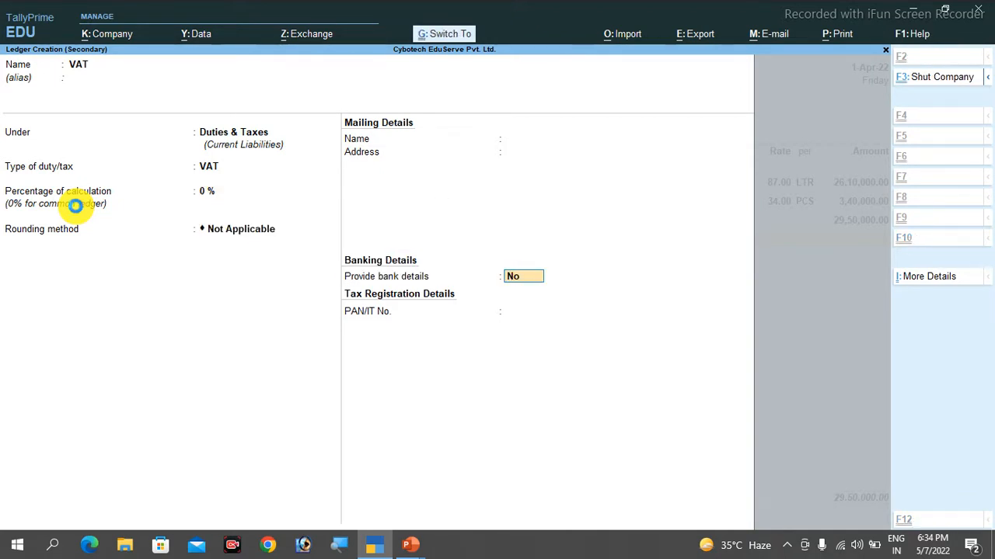
key(ctrl+a)
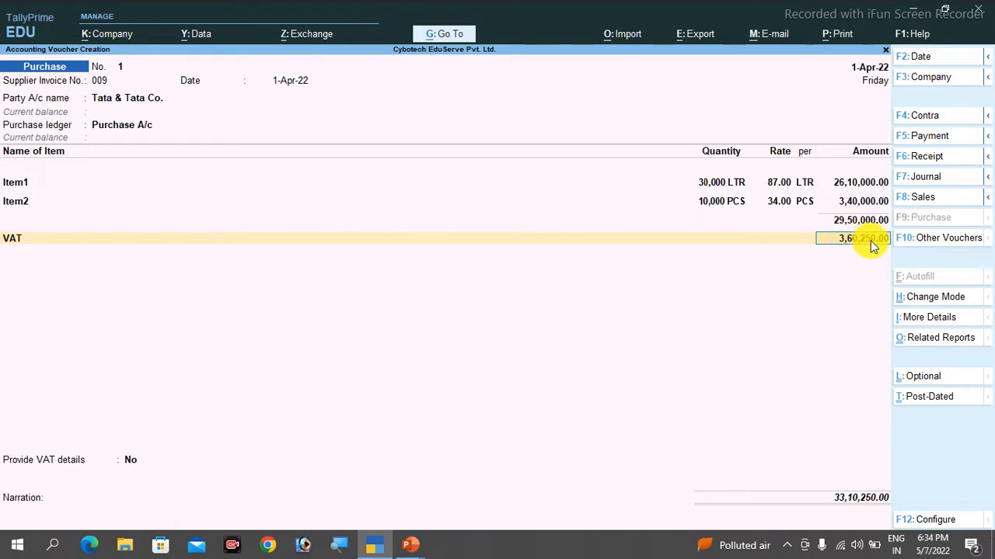
Step: Review the purchase voucher's VAT - Tax Analysis report, and save the voucher
click(924, 342)
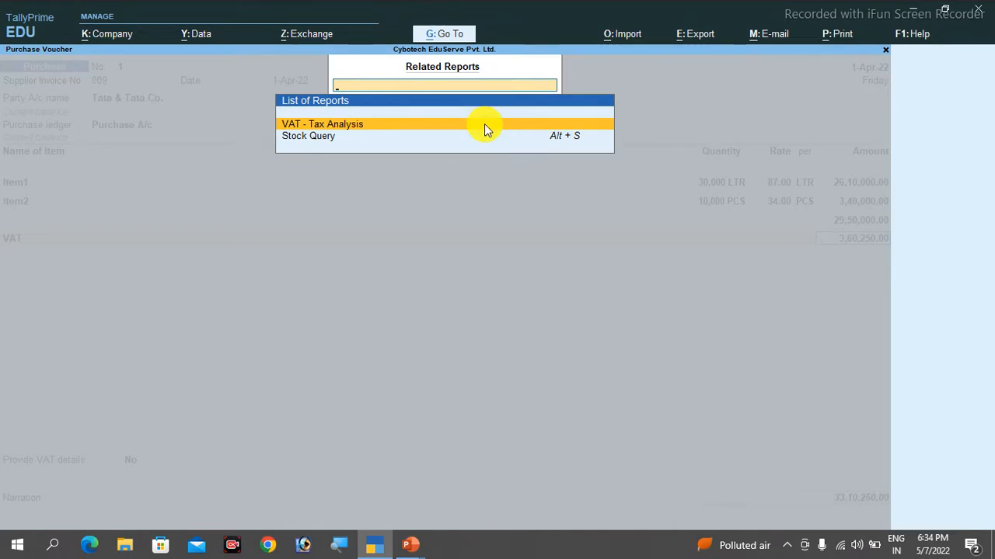
click(485, 124)
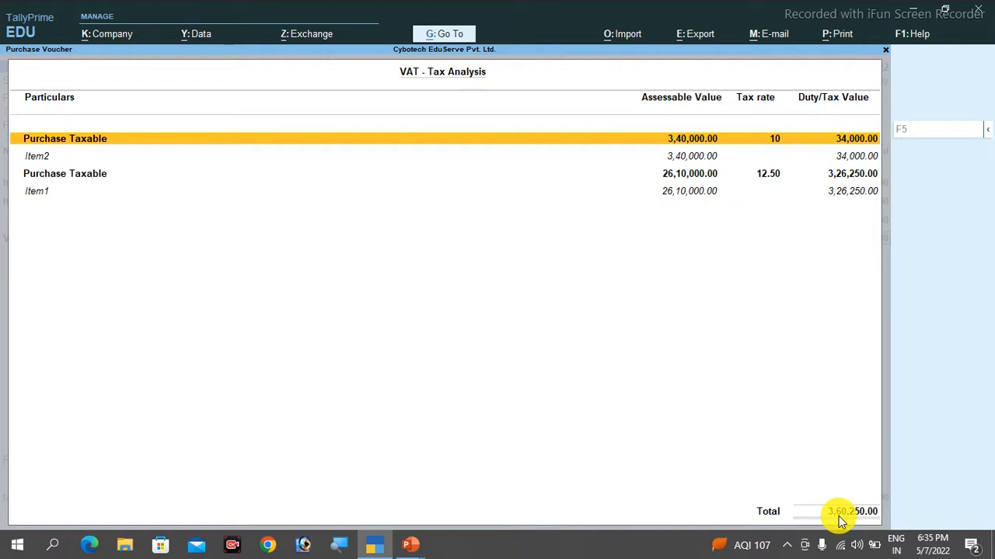
key(Escape)
key(ctrl)
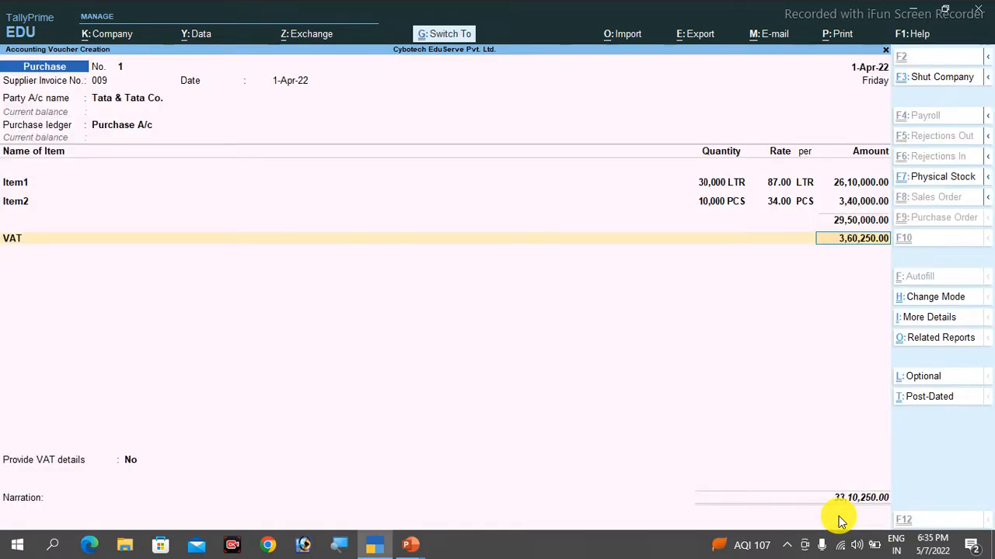
key(ctrl+a)
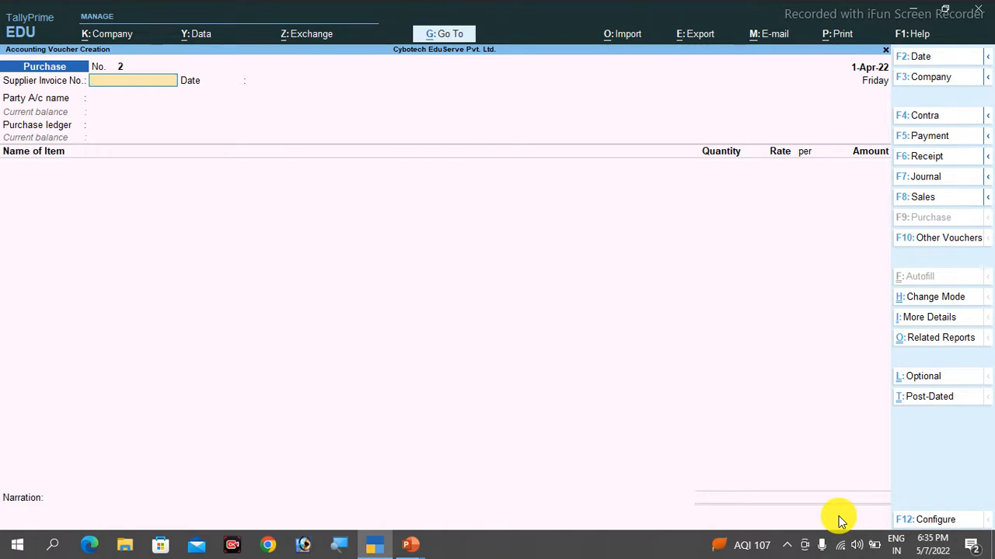
Step: Open the Balance Sheet in detailed view and examine the Duties & Taxes entry under Current Liabilities
key(Escape)
key(Down)
key(Down)
key(Down)
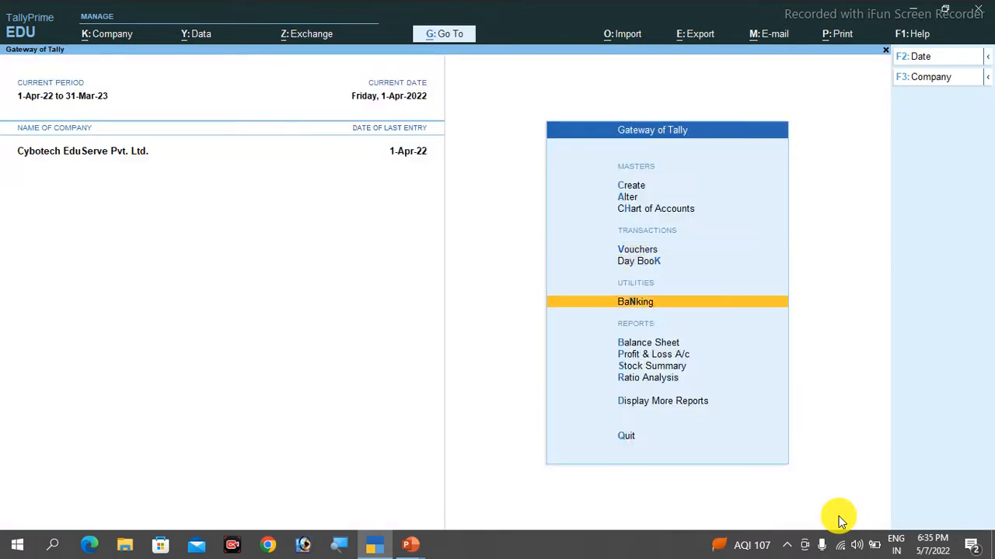
key(Return)
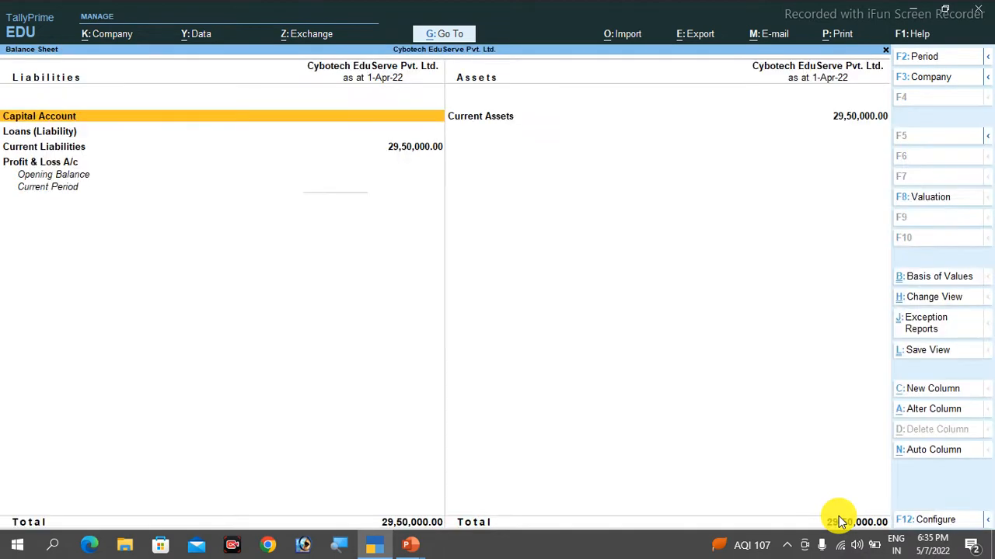
key(alt+F5)
key(Down)
key(Down)
key(Down)
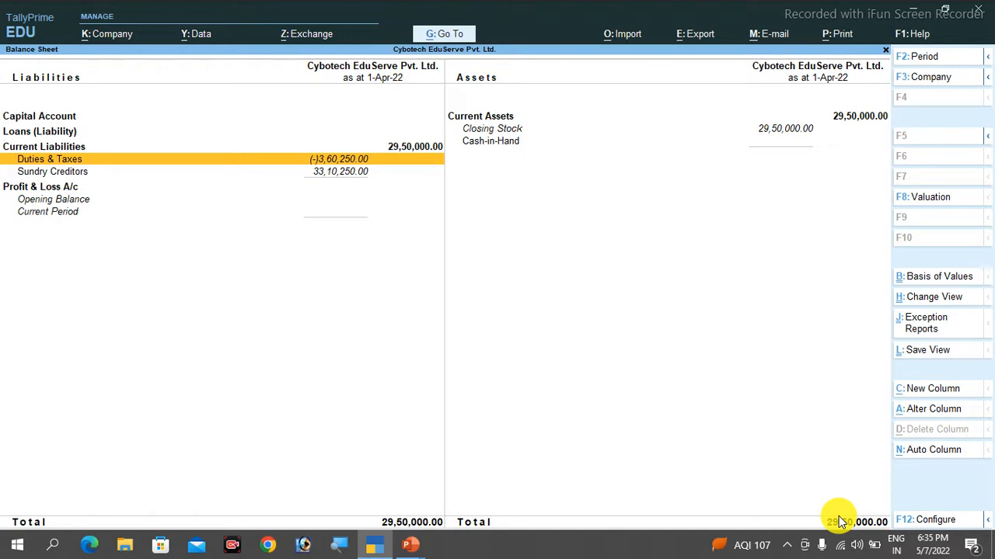
Step: Leave the Balance Sheet and open the list of VAT Reports among the additional reports
key(Escape)
key(Down)
key(Down)
key(Down)
key(Down)
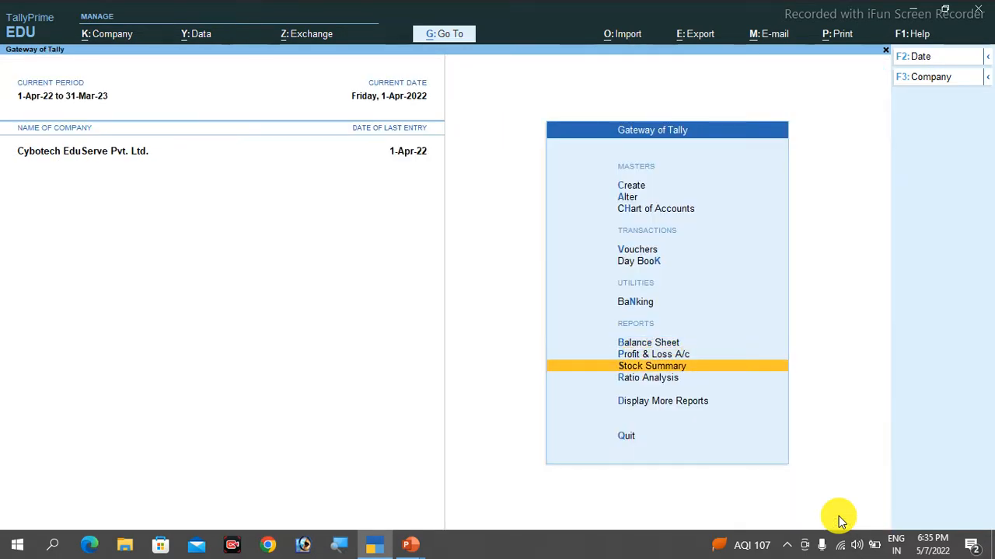
key(Return)
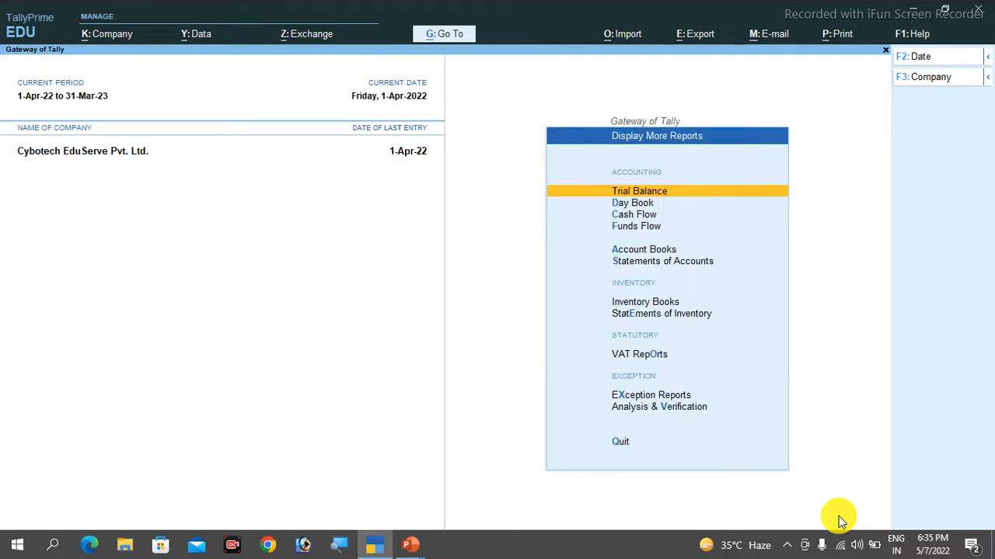
key(Down)
key(Down)
key(Down)
key(Down)
key(Down)
key(Down)
key(Down)
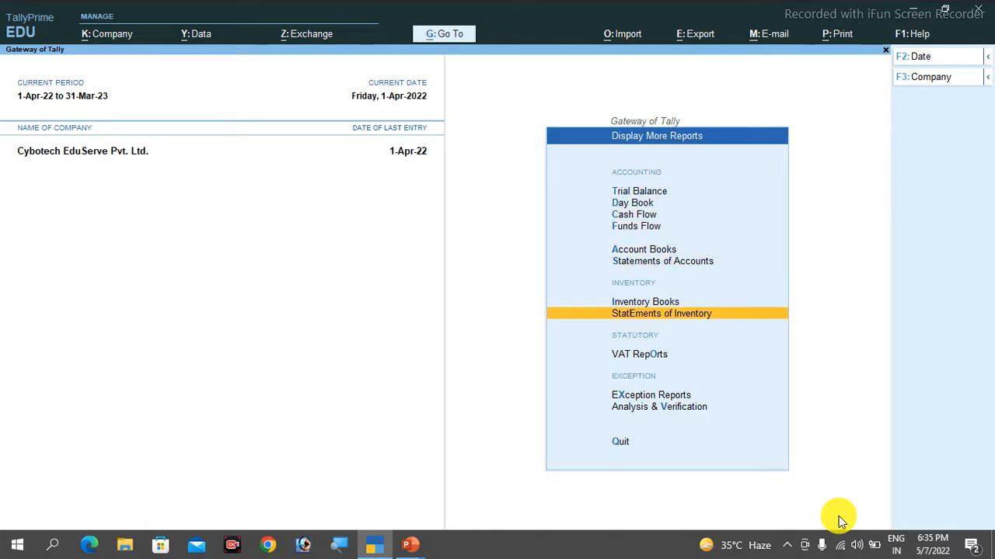
key(Down)
key(Down)
key(Up)
key(Return)
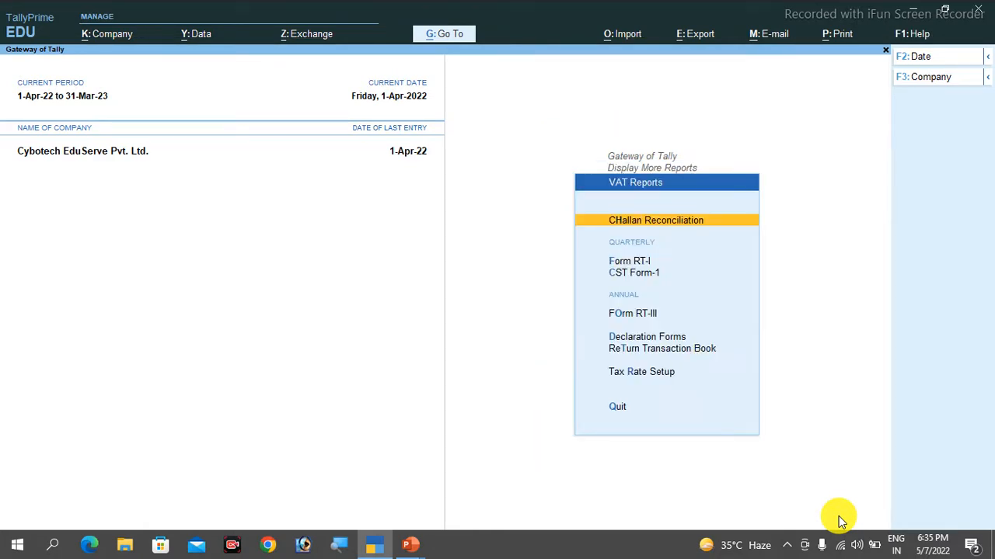
Step: Examine the quarterly Form RT-I return for the purchase VAT, and go back to the Gateway of Tally
key(Down)
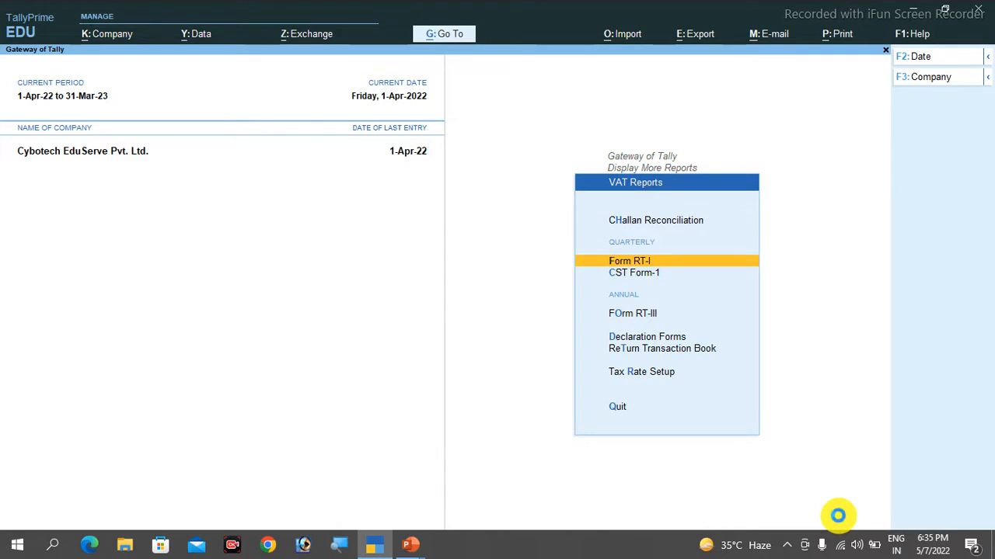
key(Return)
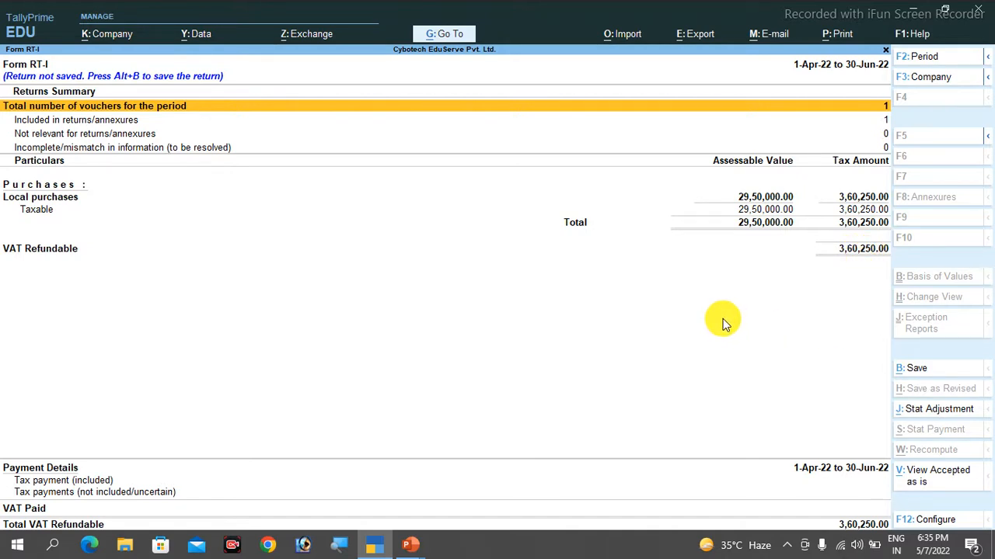
key(Escape)
key(Escape)
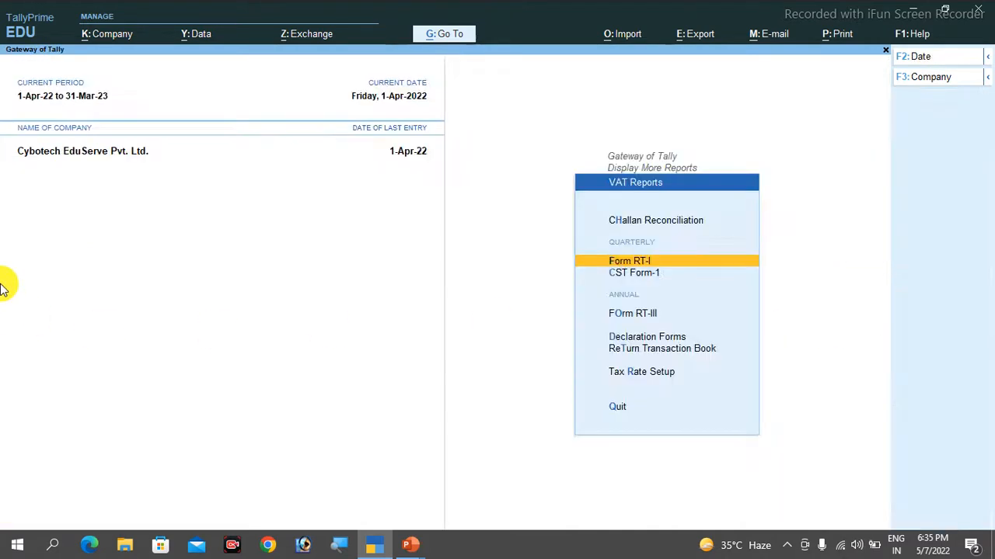
key(Escape)
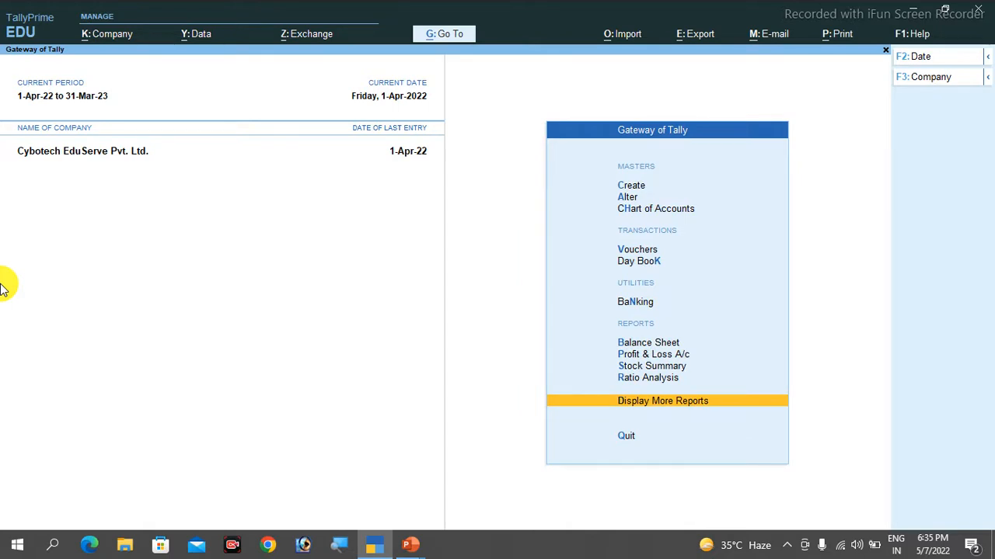
Step: Open voucher entry and switch the voucher type to Sales
key(Up)
key(Up)
key(Up)
key(Up)
key(Up)
key(Up)
key(Up)
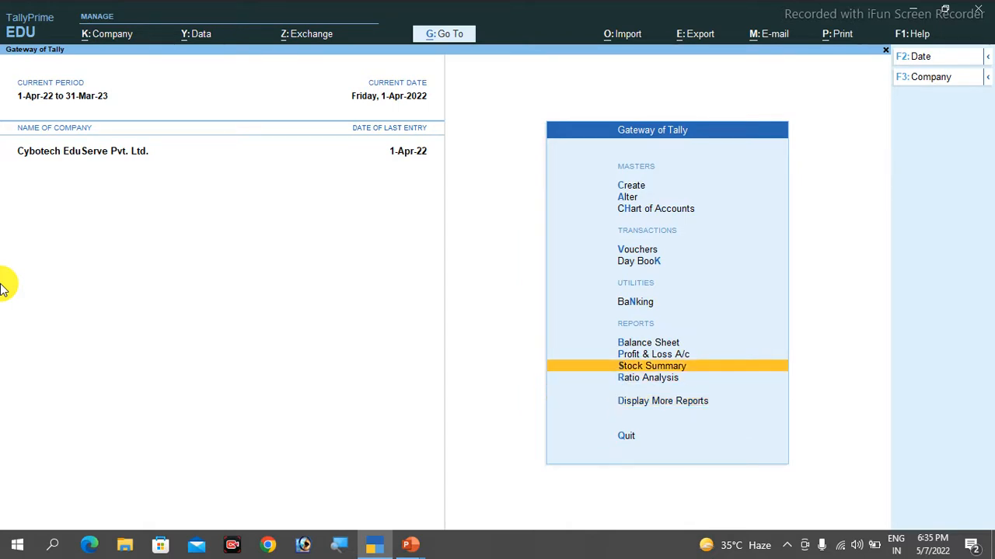
key(Return)
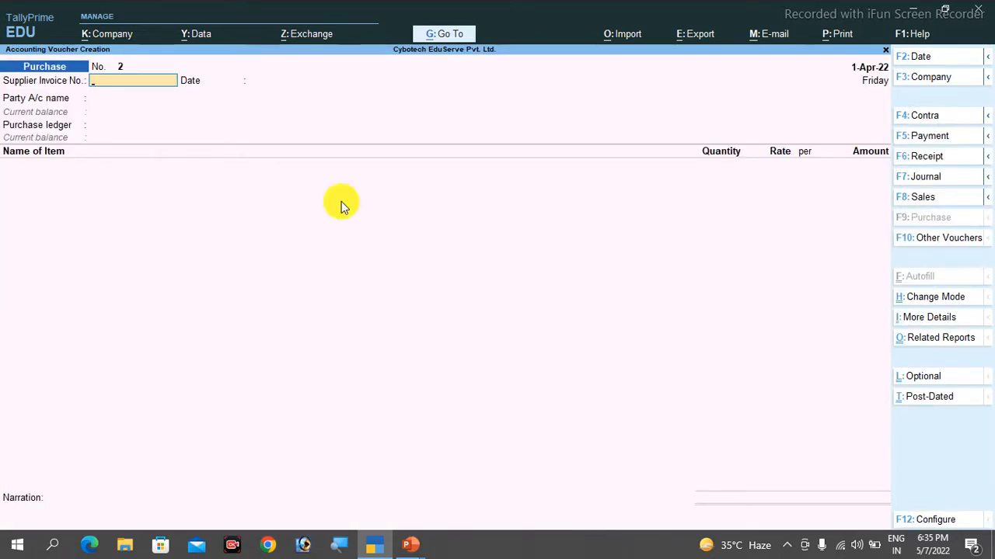
click(917, 198)
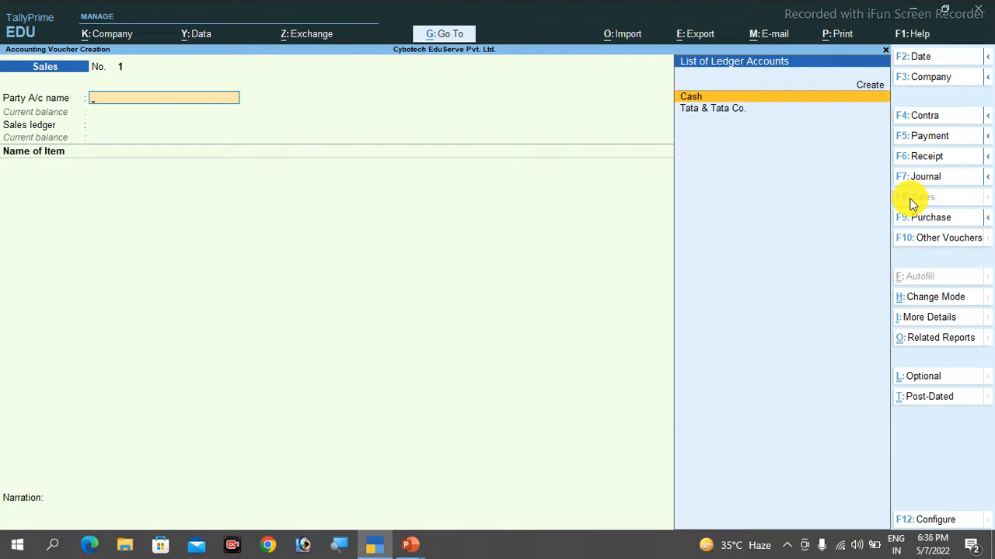
Step: Start creating a new party ledger named Mohan Enterprises for the sales voucher's party account
key(Return)
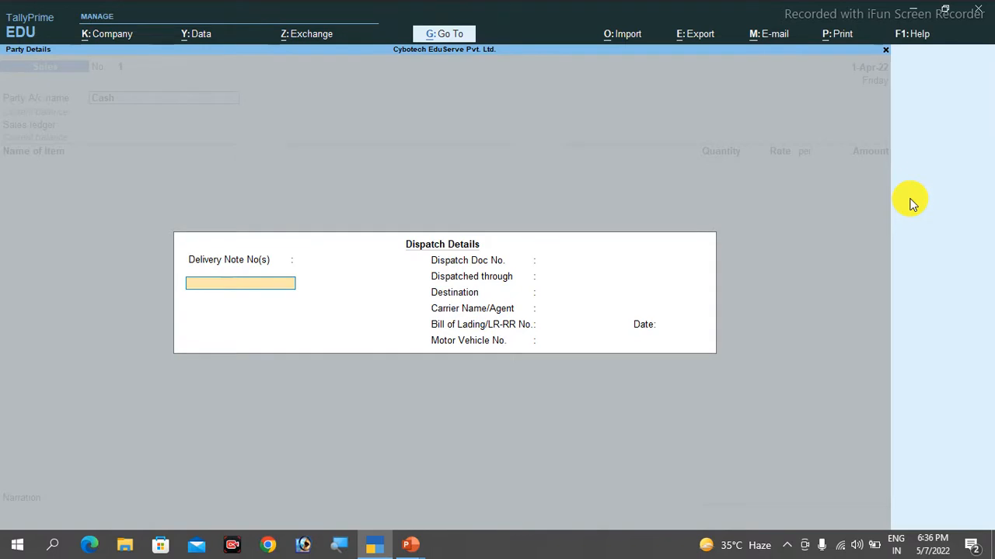
key(Escape)
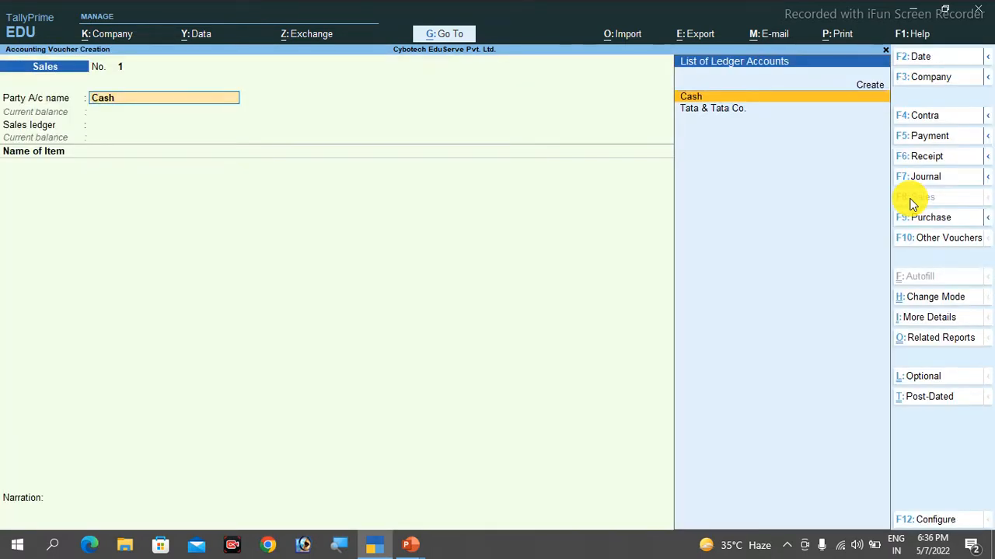
key(Up)
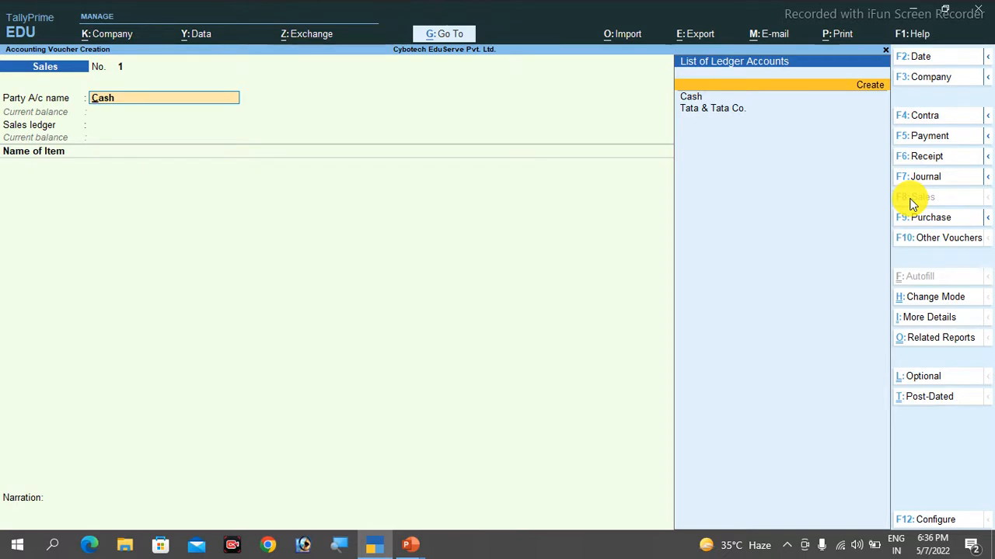
key(Return)
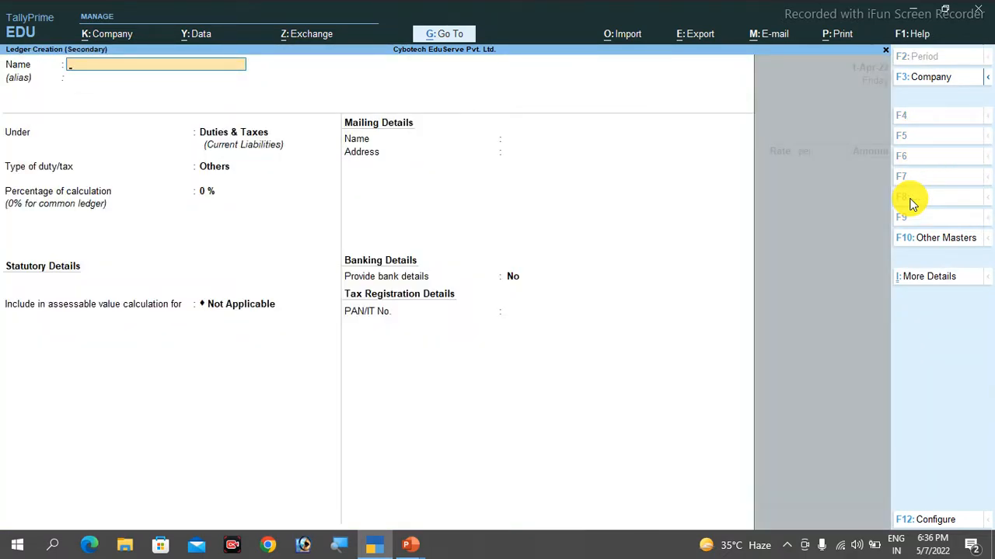
text(Mohan Enter)
text(ise)
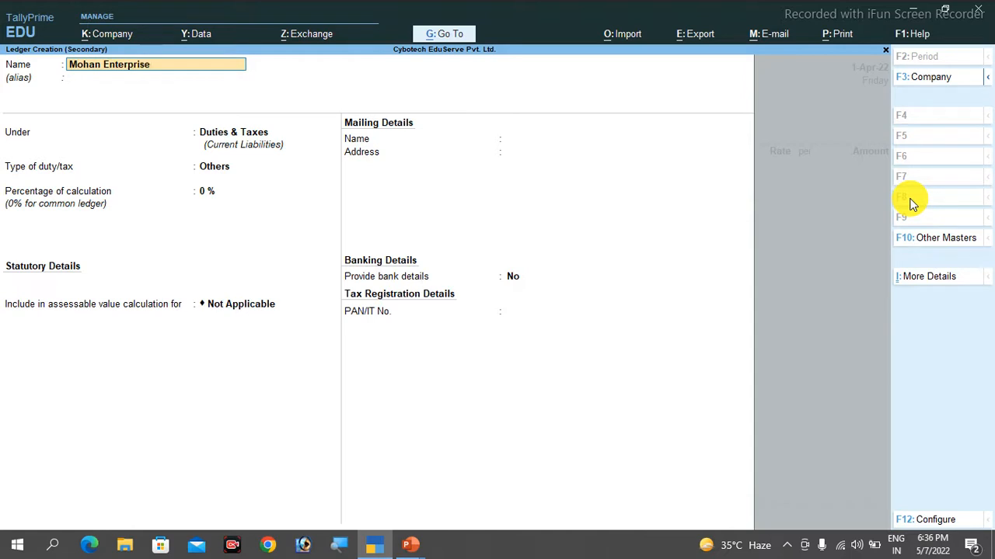
key(Return)
key(Return)
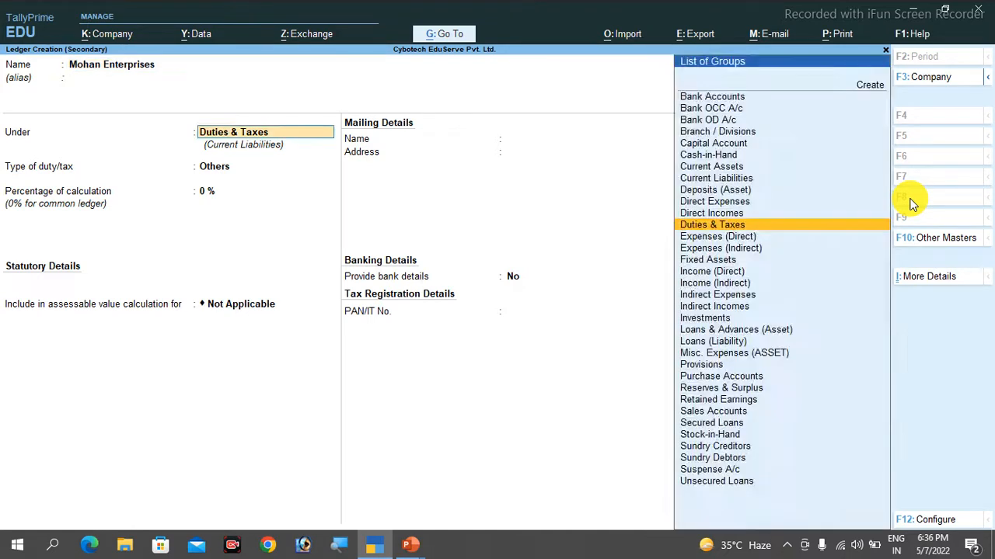
Step: Place the Mohan Enterprises ledger under Sundry Debtors, keeping bill-by-bill balances on, the credit period blank and the credit days check off
text(Su)
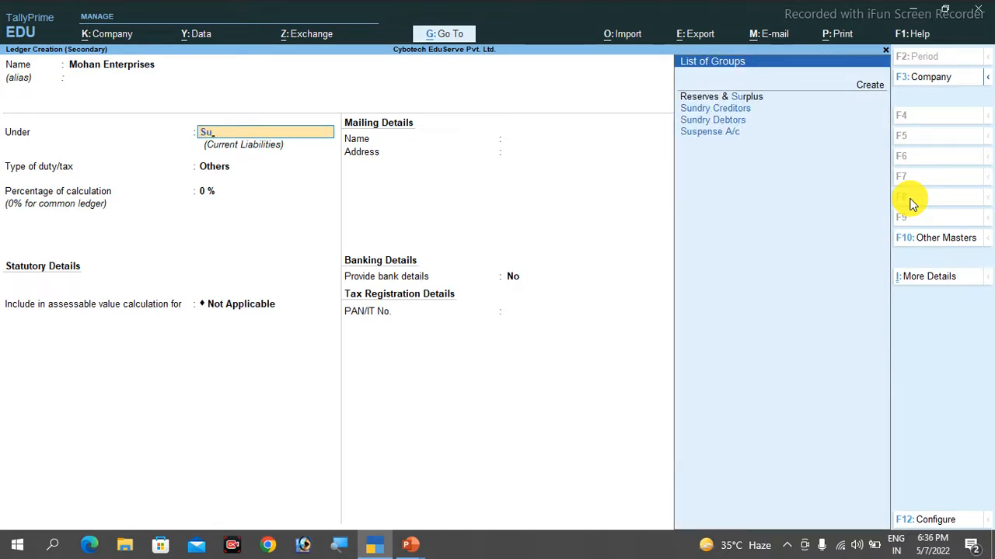
key(Down)
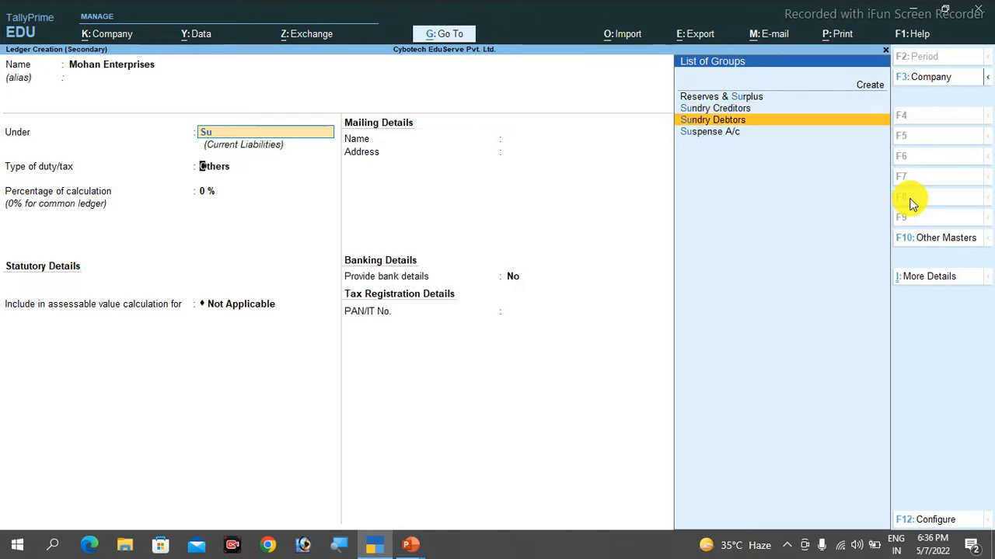
key(Return)
key(Return)
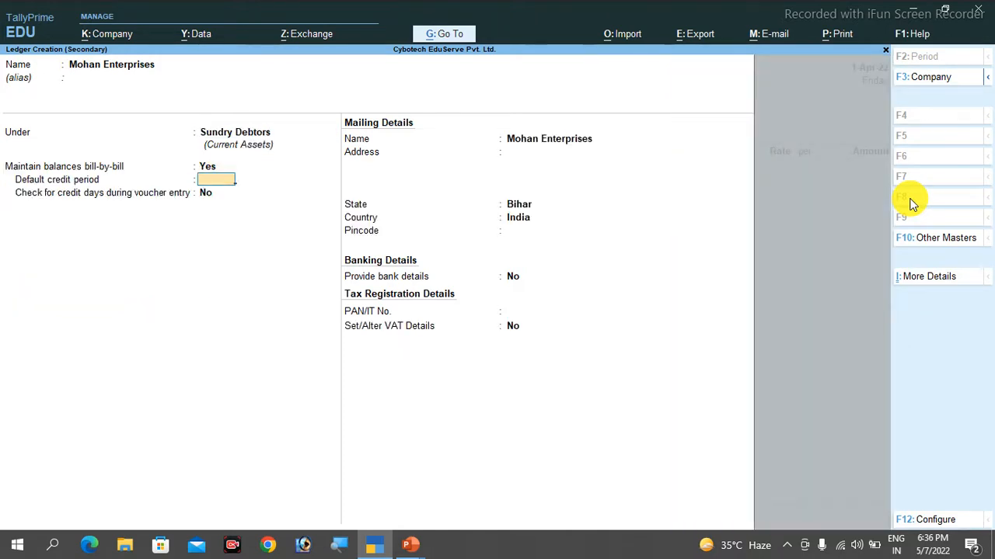
key(Return)
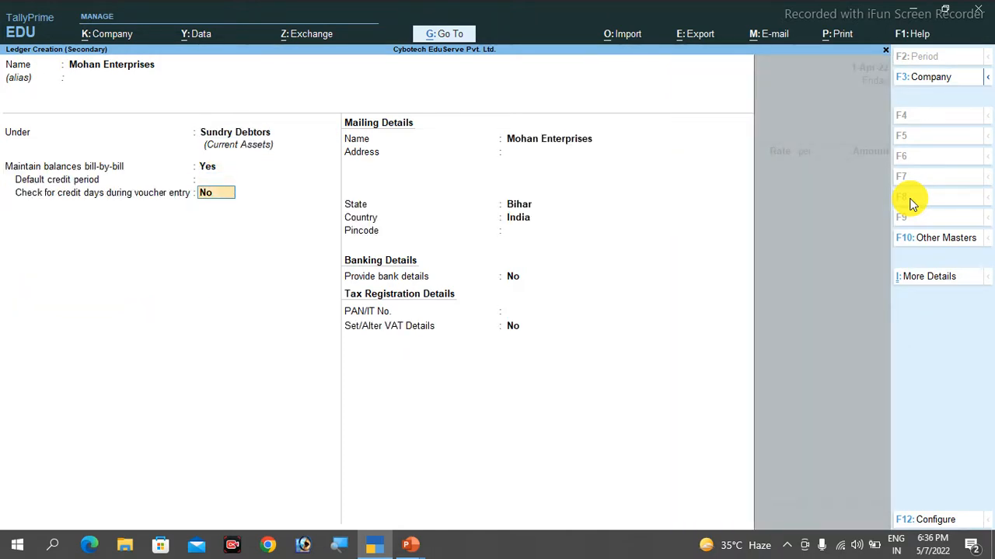
key(Return)
key(Return)
Step: Keep Bihar, India as the party's state and country, leave the pincode and bank details out, and save the ledger
key(Return)
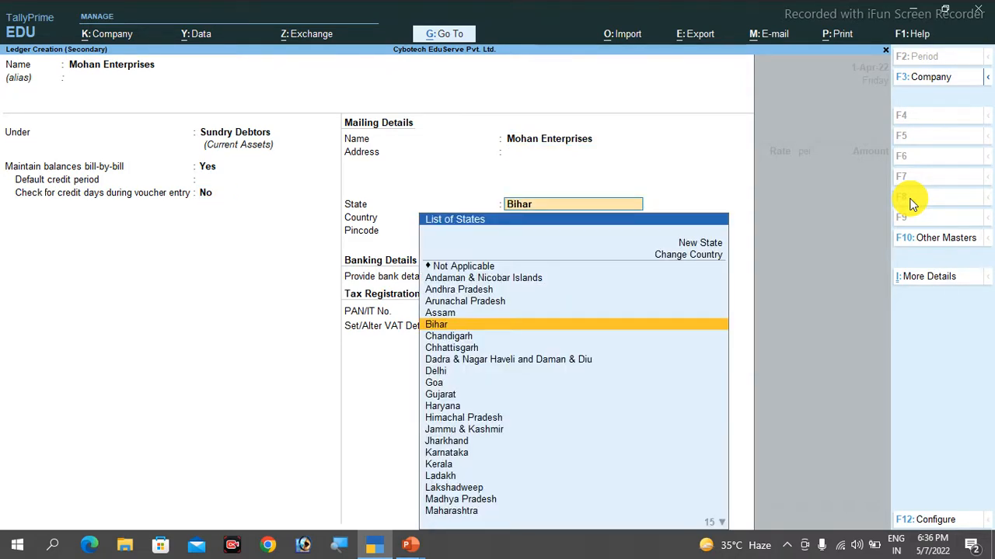
key(Return)
key(BackSpace)
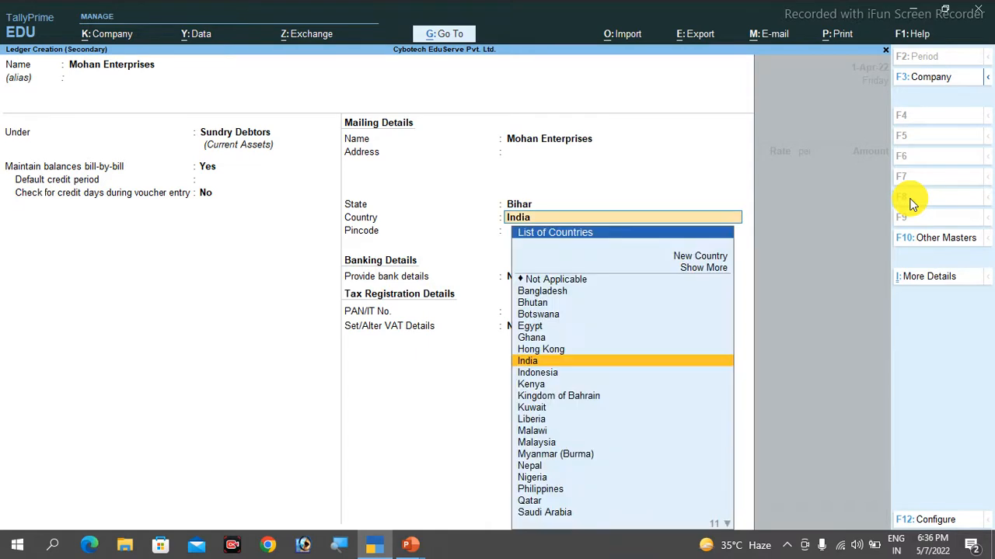
key(BackSpace)
key(Return)
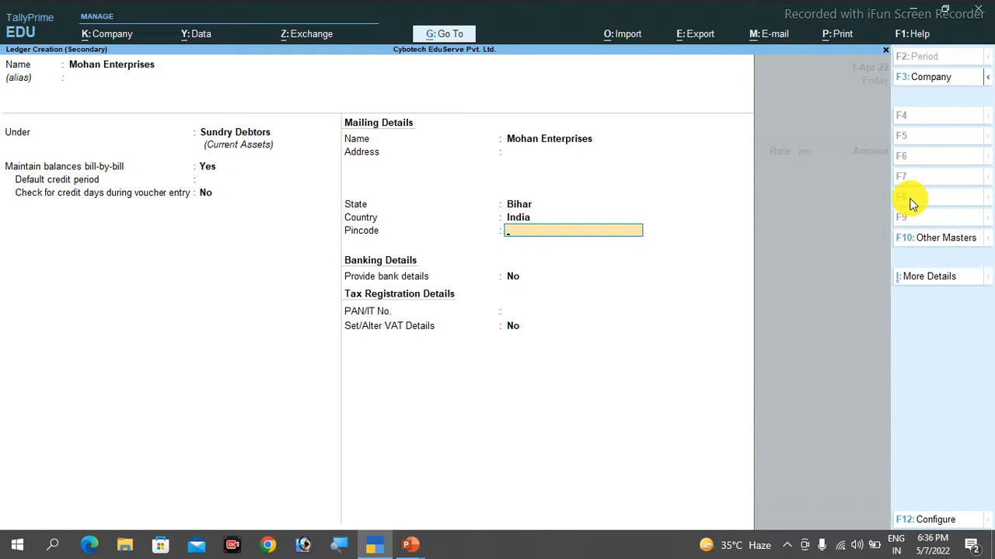
key(Return)
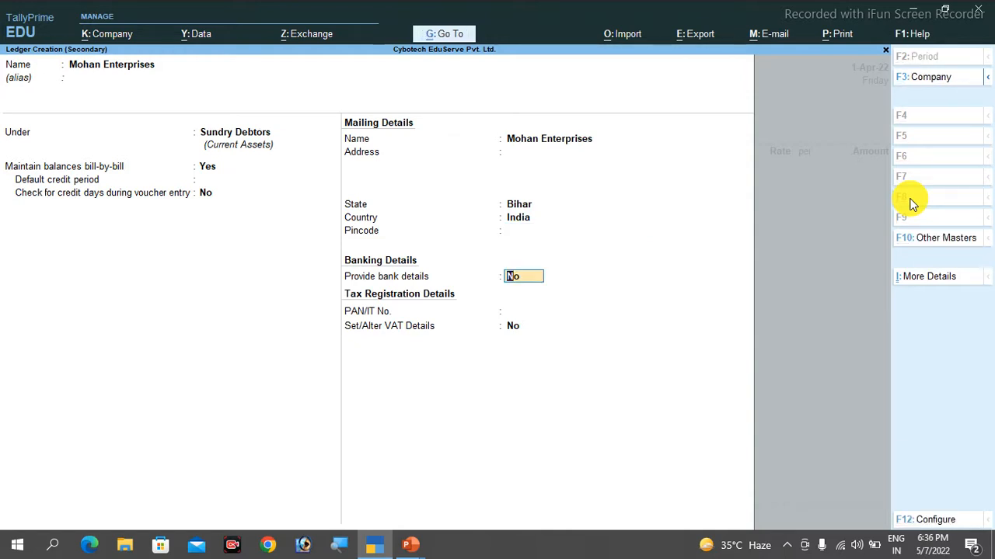
key(Return)
key(ctrl+a)
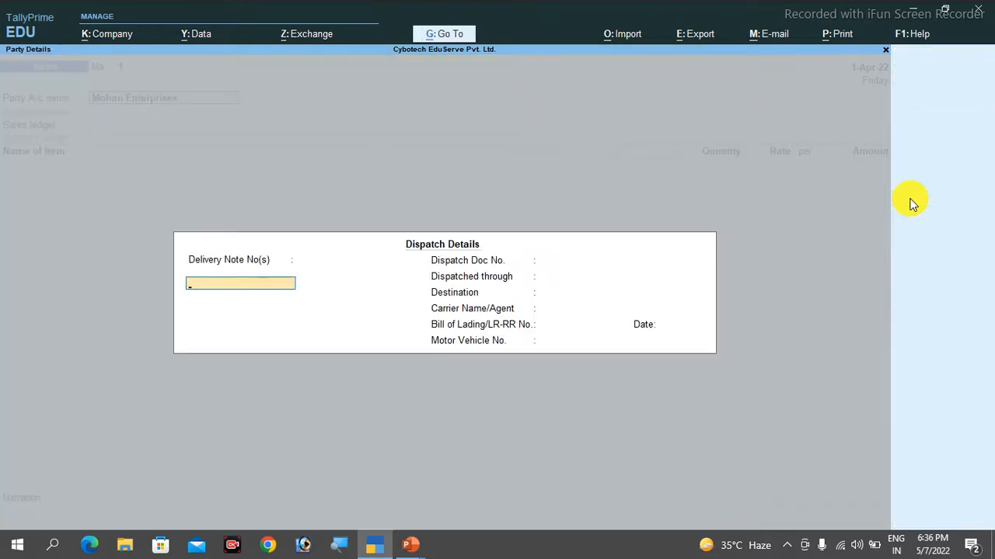
Step: Accept the dispatch, party and VAT details for Mohan Enterprises without changes
key(ctrl+a)
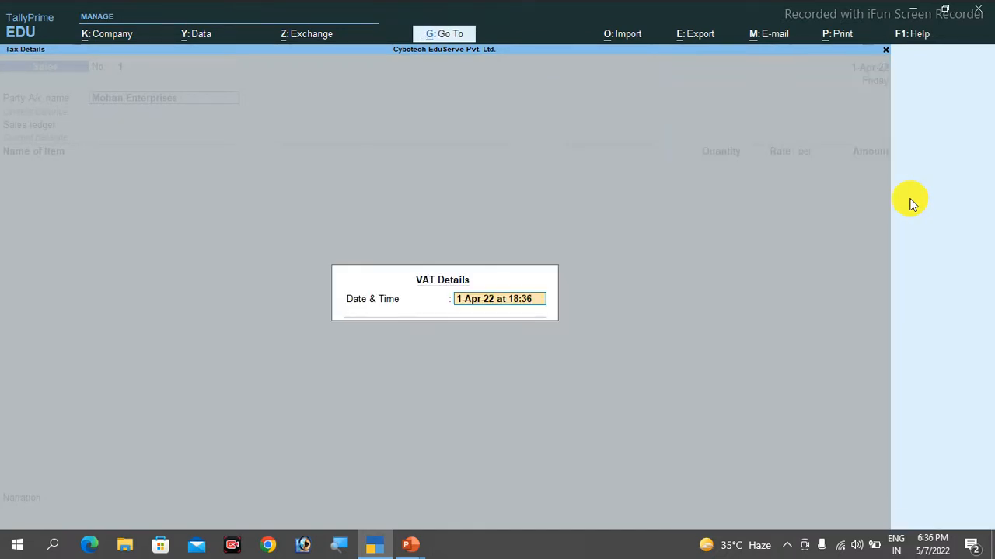
key(ctrl+a)
key(ctrl+a)
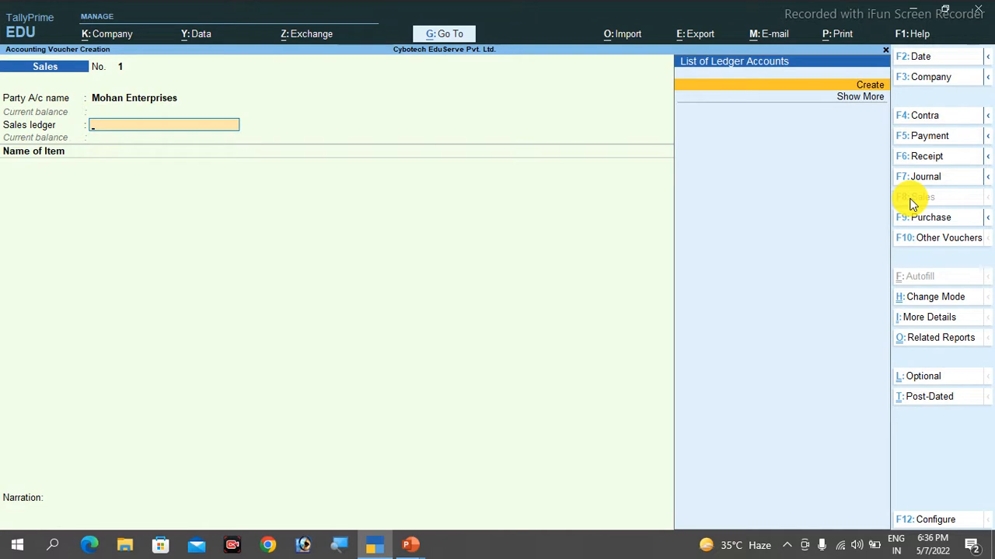
Step: Create a new sales ledger named Sales A/c under the Sales Accounts group
key(alt+c)
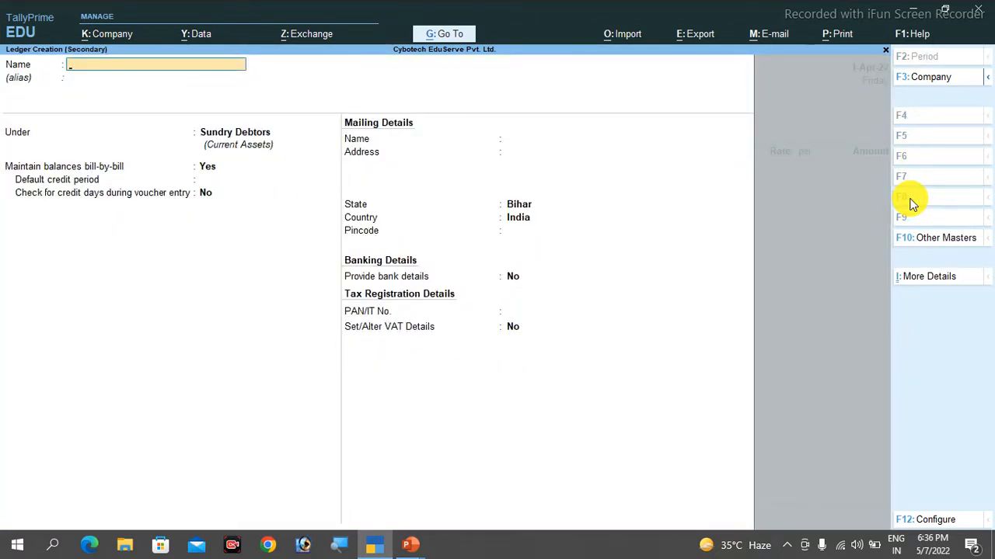
text(Sales A/c)
key(Return)
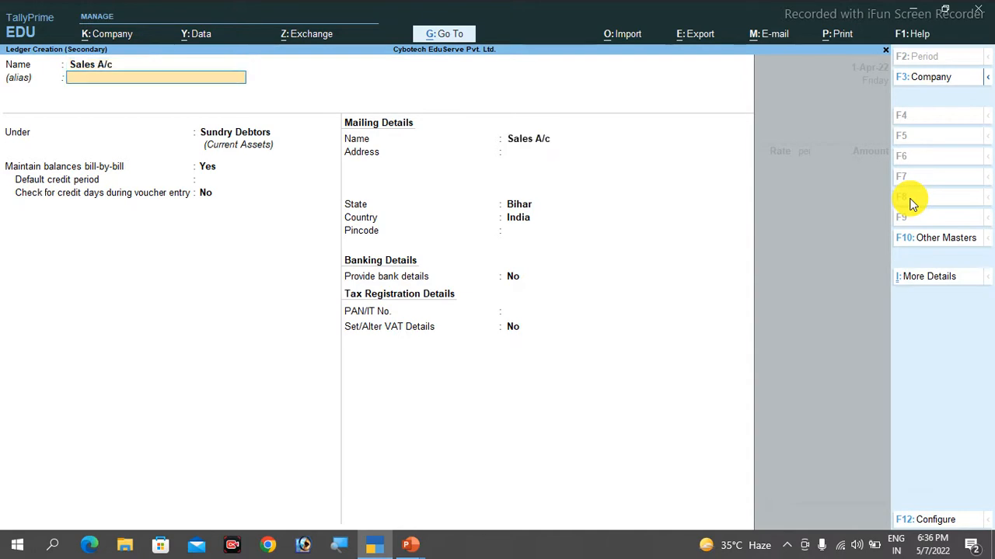
key(Return)
text(Sales)
key(Return)
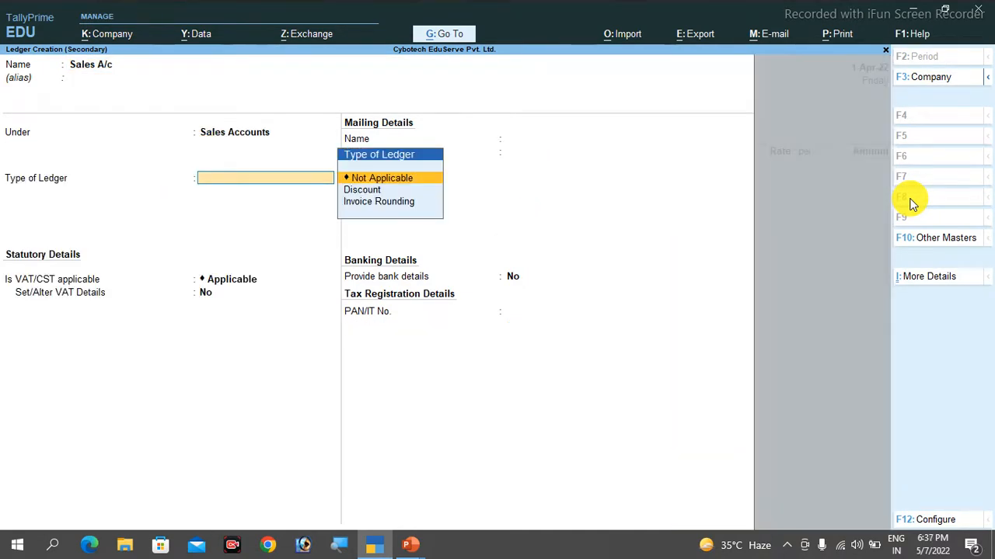
Step: Set the Sales A/c ledger type to Not Applicable, keep VAT/CST applicable without altering VAT details, and save it
key(Return)
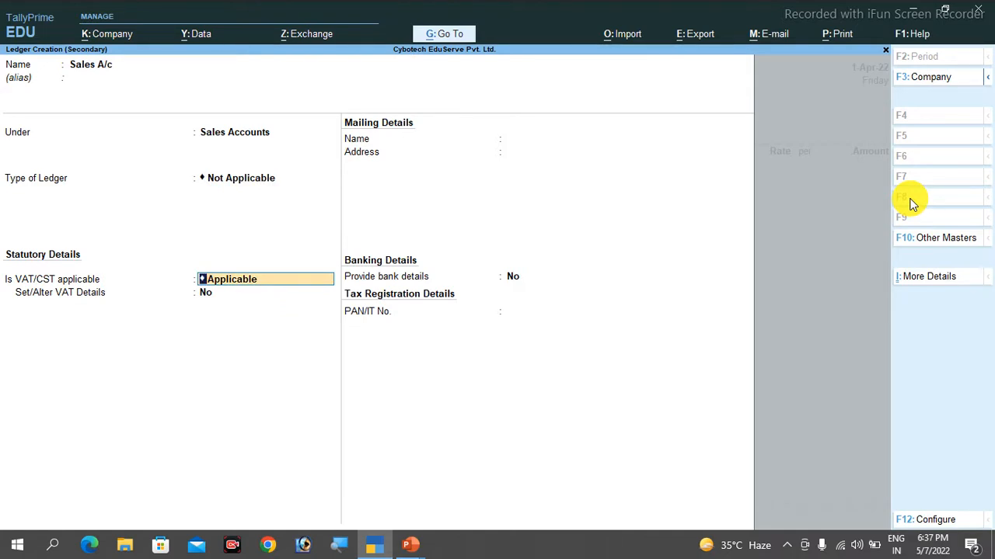
key(BackSpace)
key(Down)
key(Return)
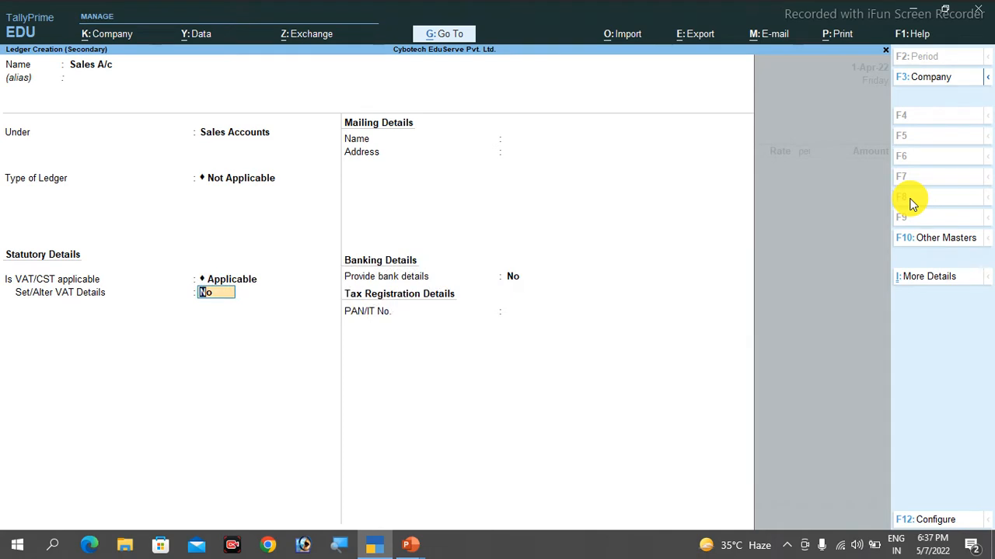
key(Return)
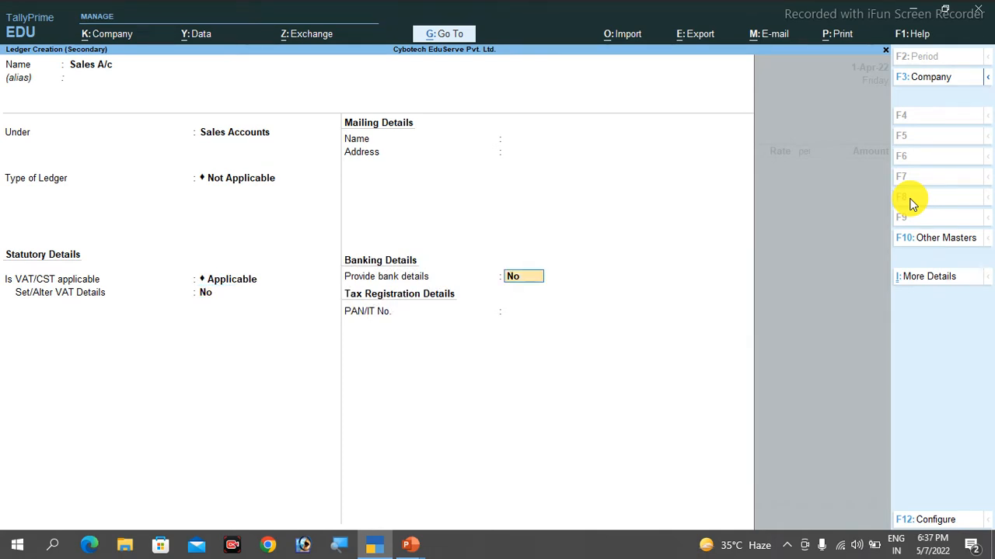
key(ctrl+a)
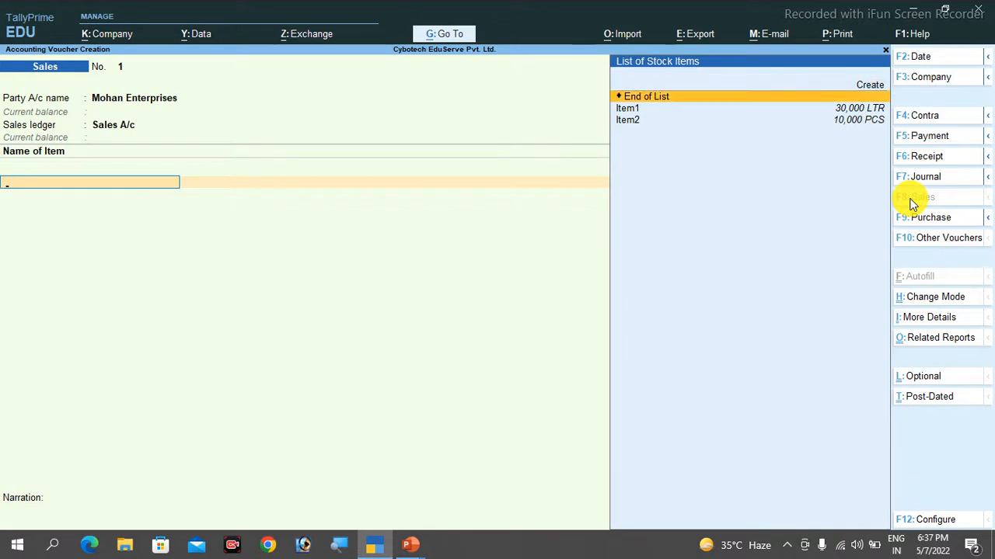
Step: Add Item1 to the sales voucher with a quantity of 30,000 LTR at a rate of 100 per LTR
key(Down)
key(Return)
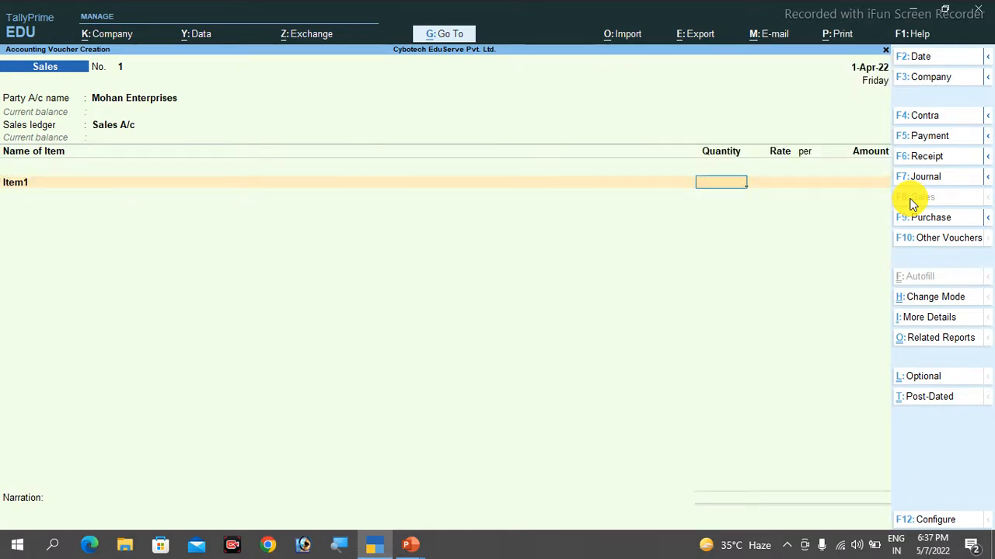
text(30000)
key(Return)
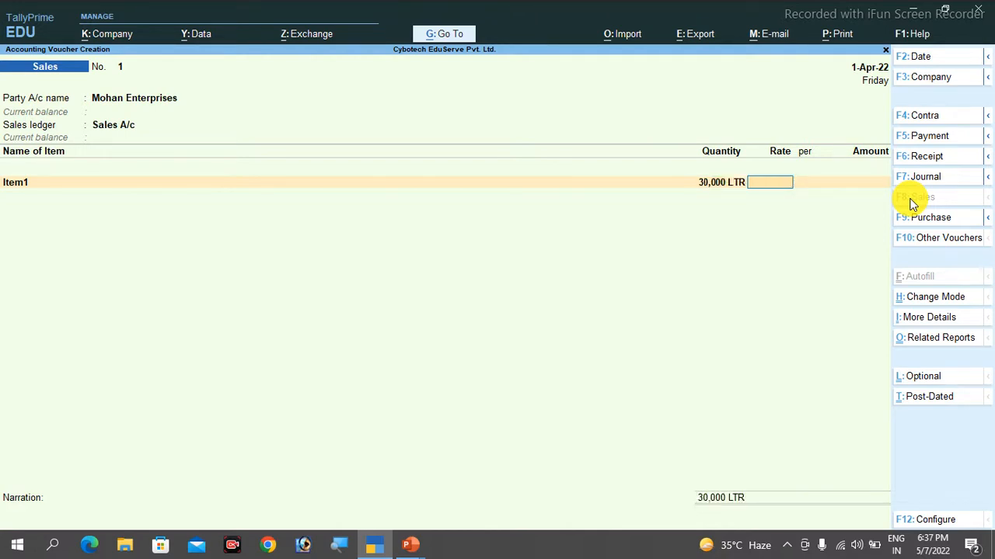
key(BackSpace)
key(BackSpace)
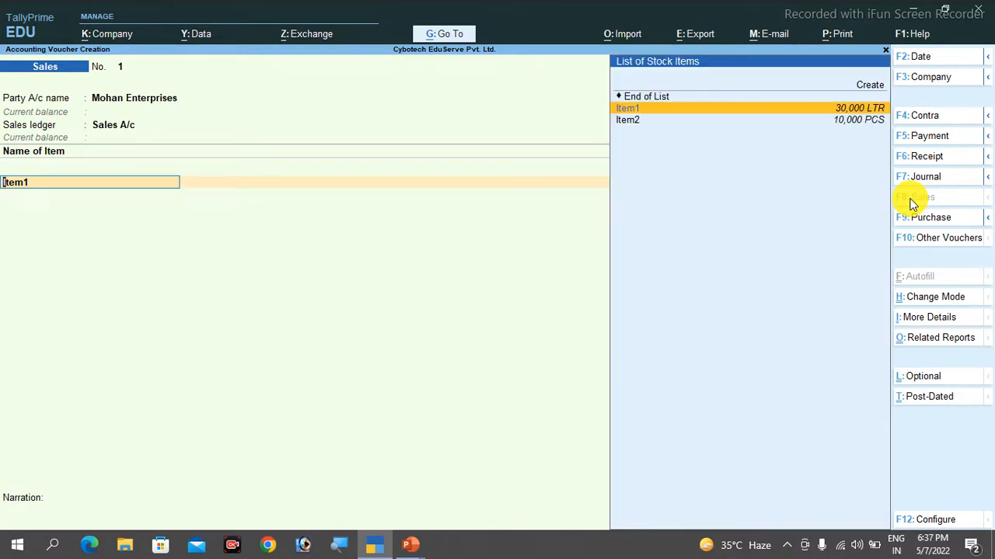
key(Return)
key(Return)
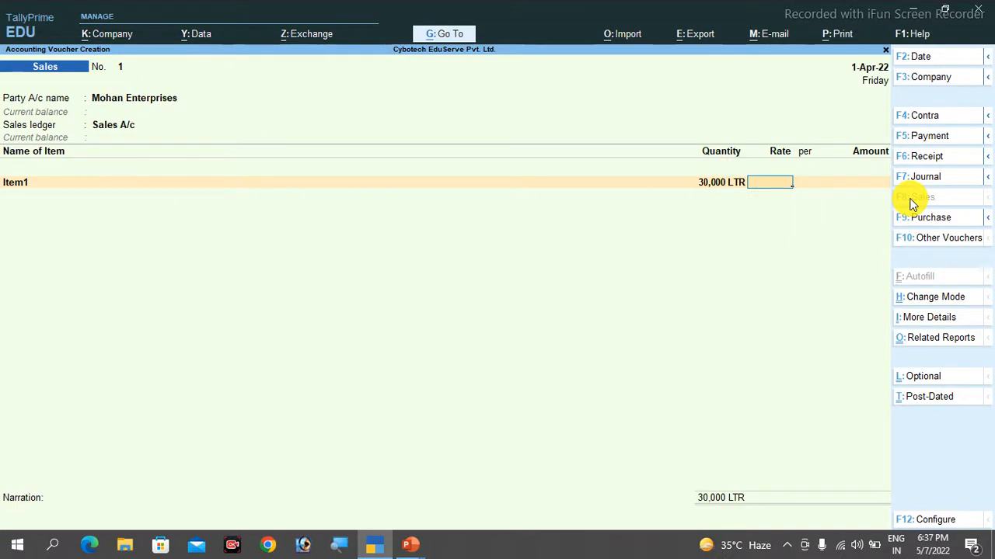
text(100)
key(Return)
key(Return)
key(Return)
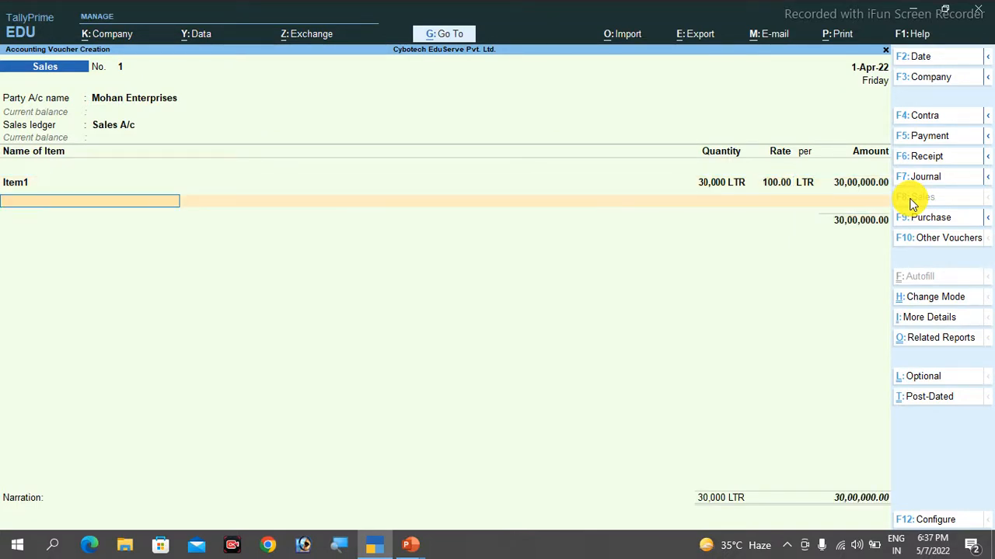
Step: Add Item2 to the sales voucher with a quantity of 10,000 PCS at a rate of 45 per PCS
key(Down)
key(Down)
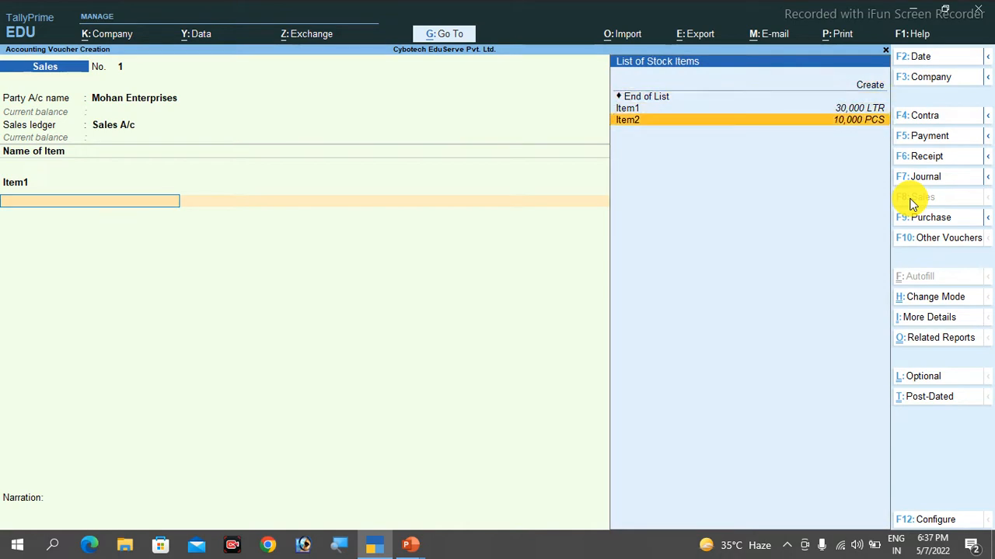
key(Return)
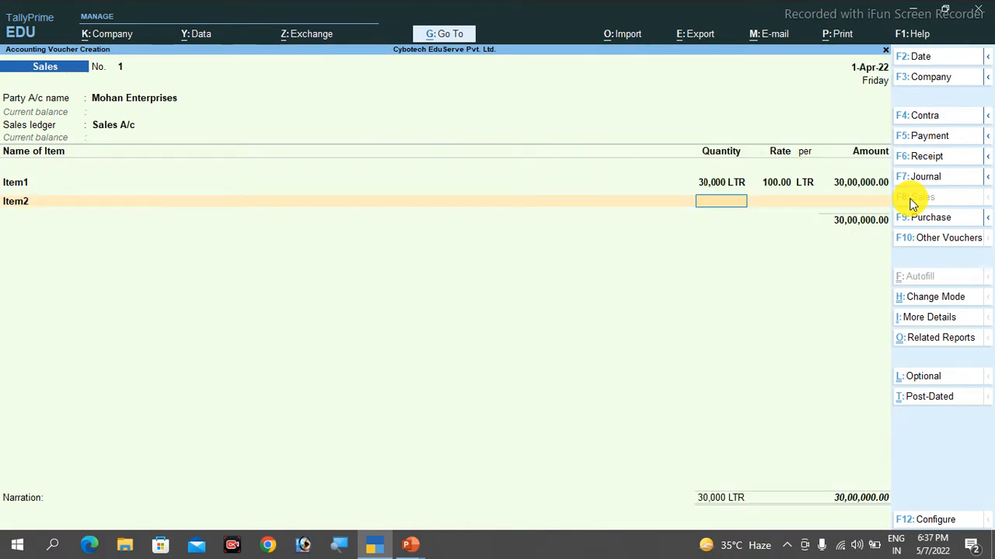
text(10000)
key(Return)
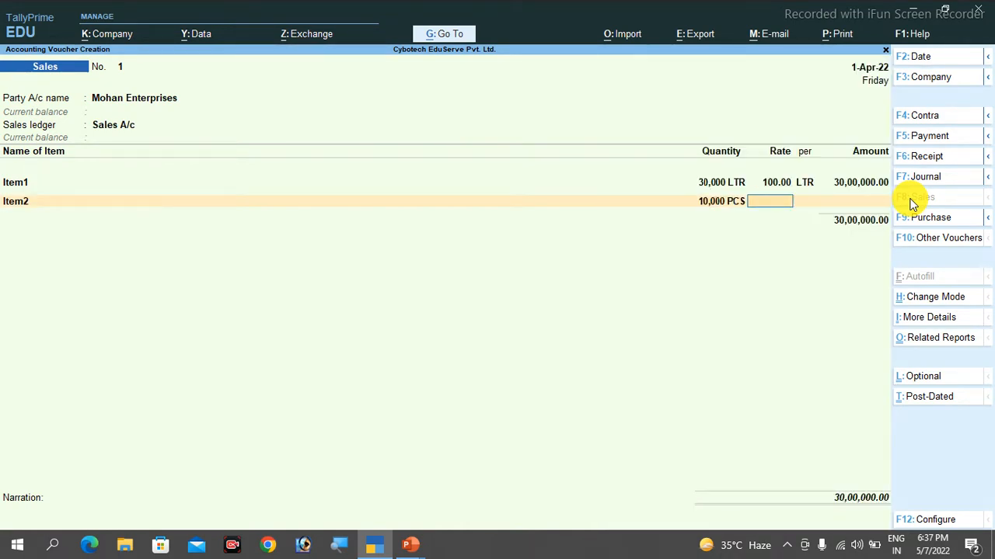
text(45)
key(Return)
key(Return)
key(Return)
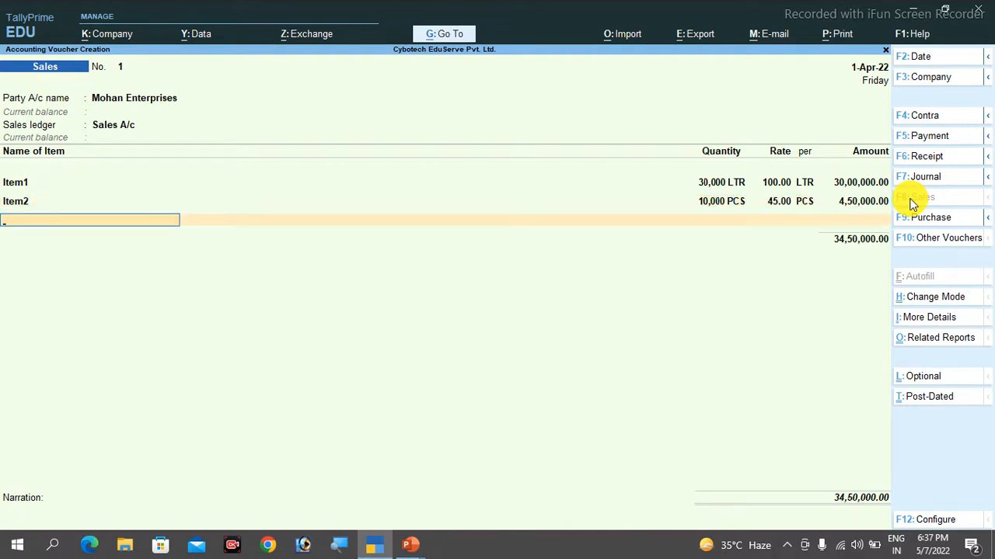
Step: End the item list of the sales voucher and add the VAT ledger to it
key(Return)
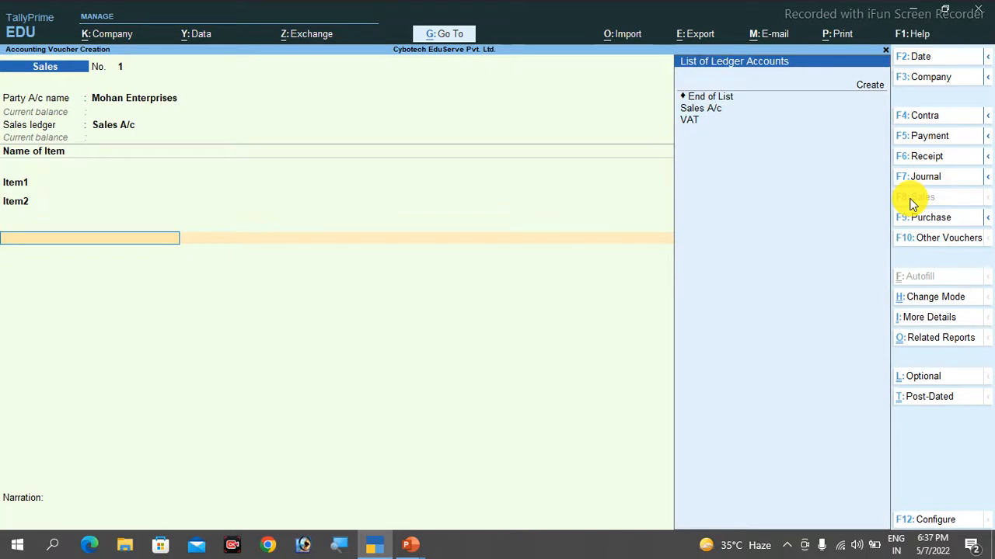
key(Down)
key(Down)
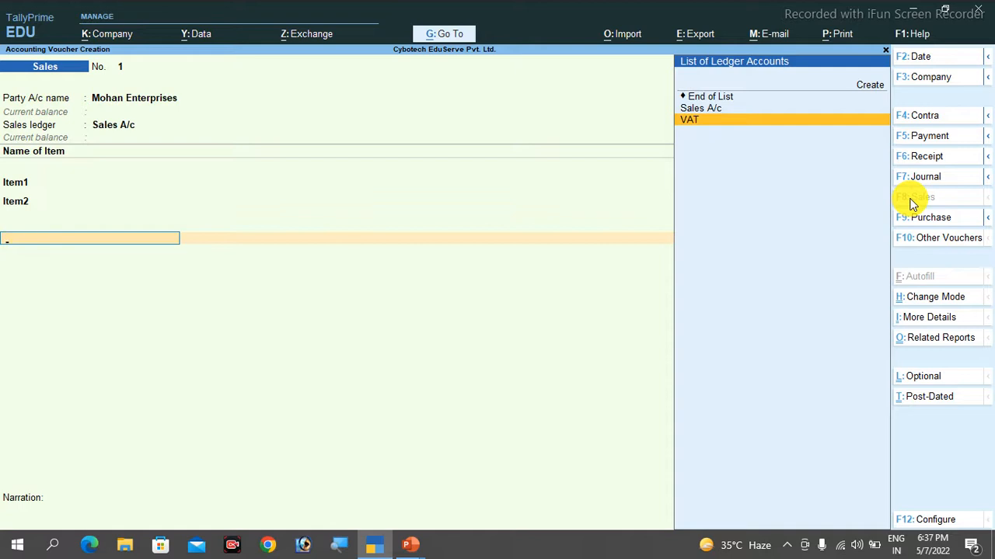
key(Return)
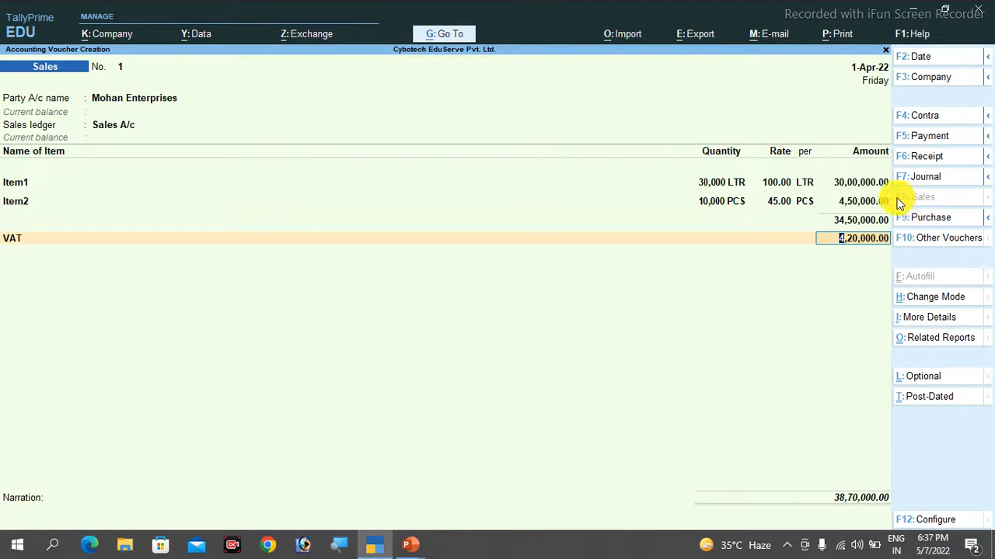
Step: Review the VAT tax analysis of the sales voucher, then save the voucher and return to the Gateway of Tally
click(938, 345)
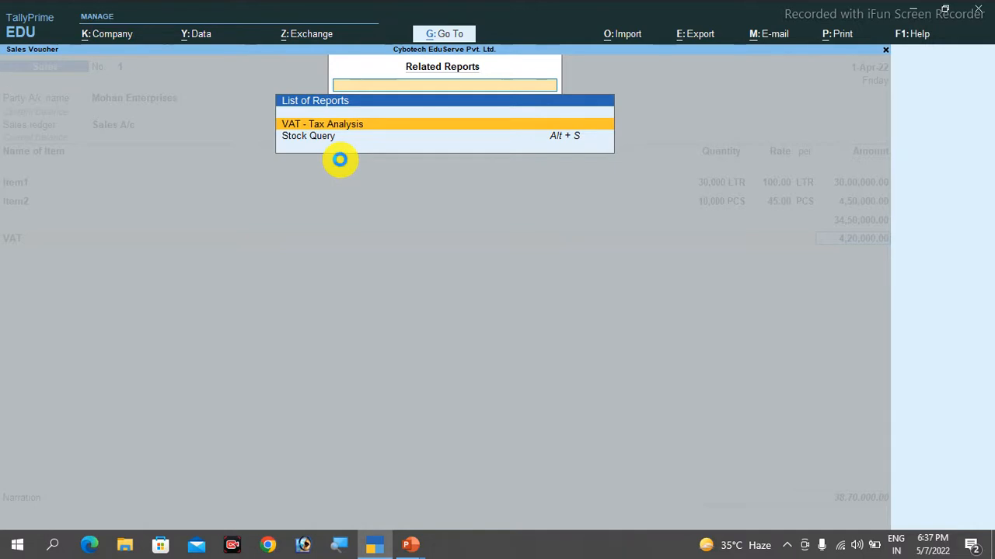
key(Return)
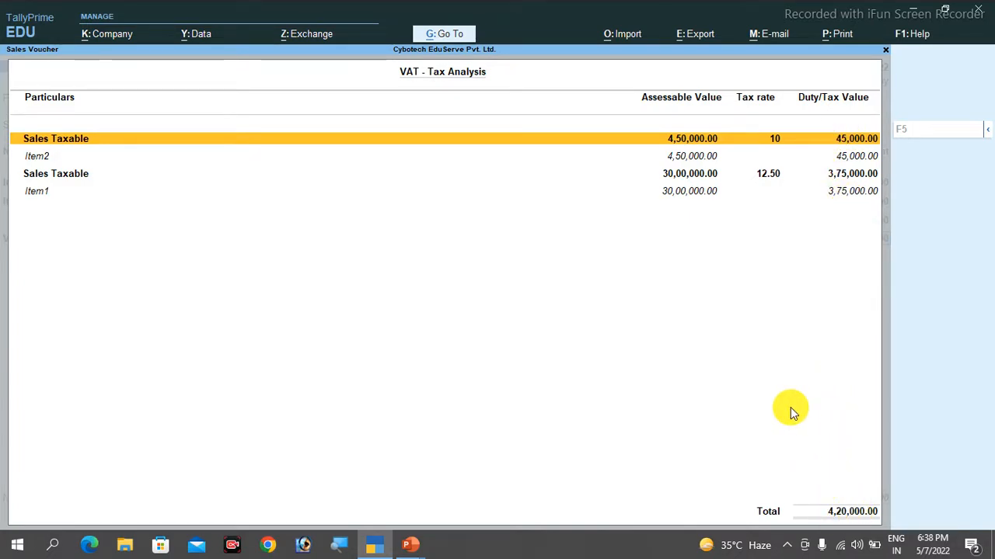
key(Escape)
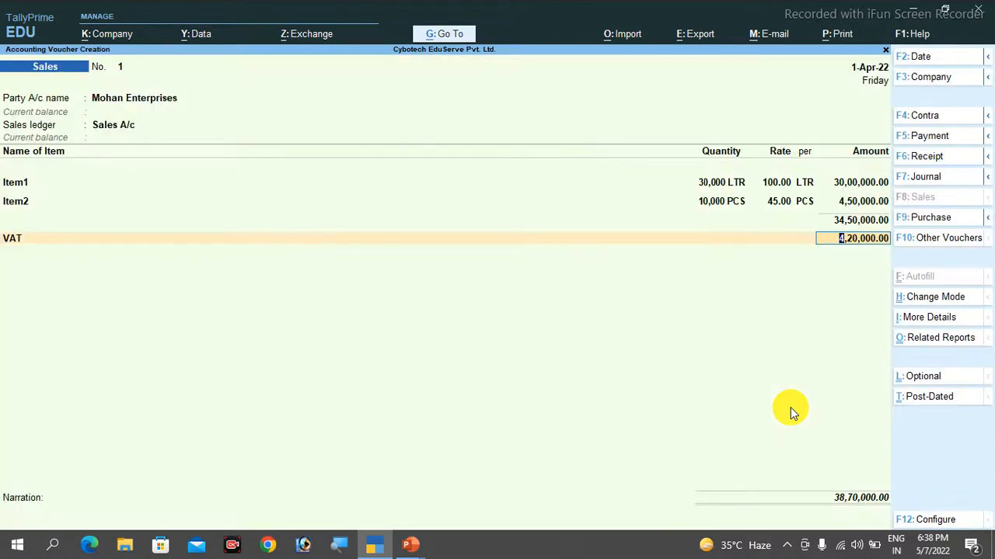
key(ctrl+a)
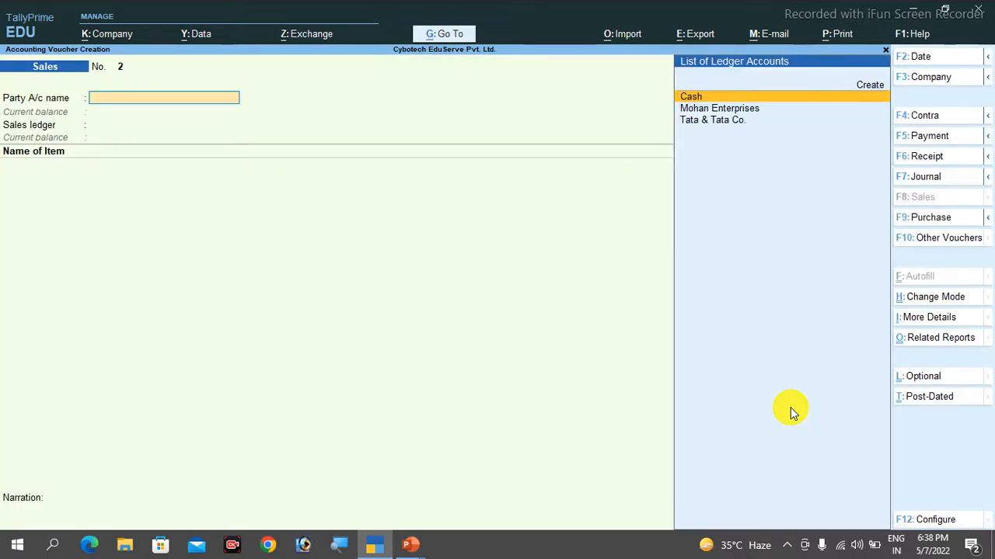
key(Escape)
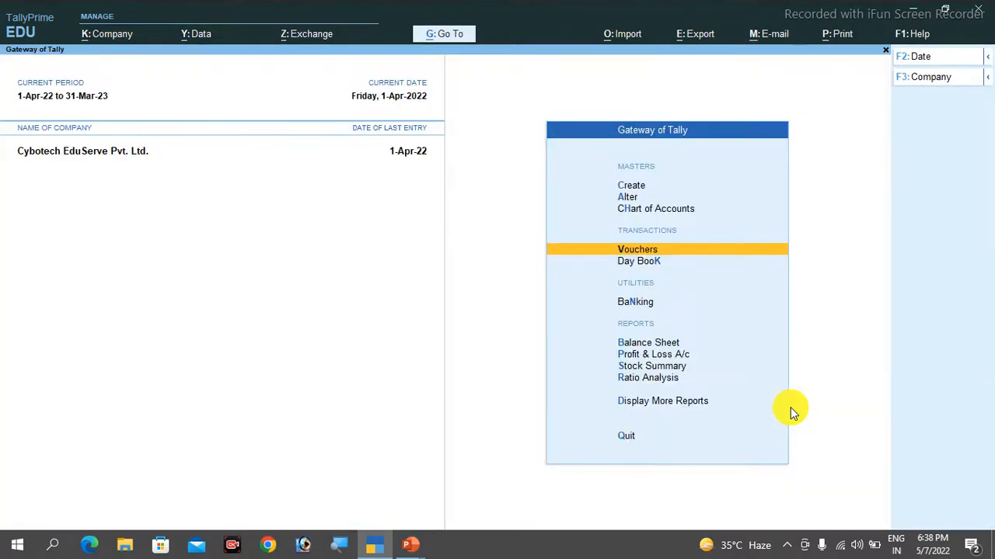
Step: Examine the detailed Balance Sheet, looking at Duties & Taxes under Current Liabilities
key(Down)
key(Down)
key(Down)
key(Return)
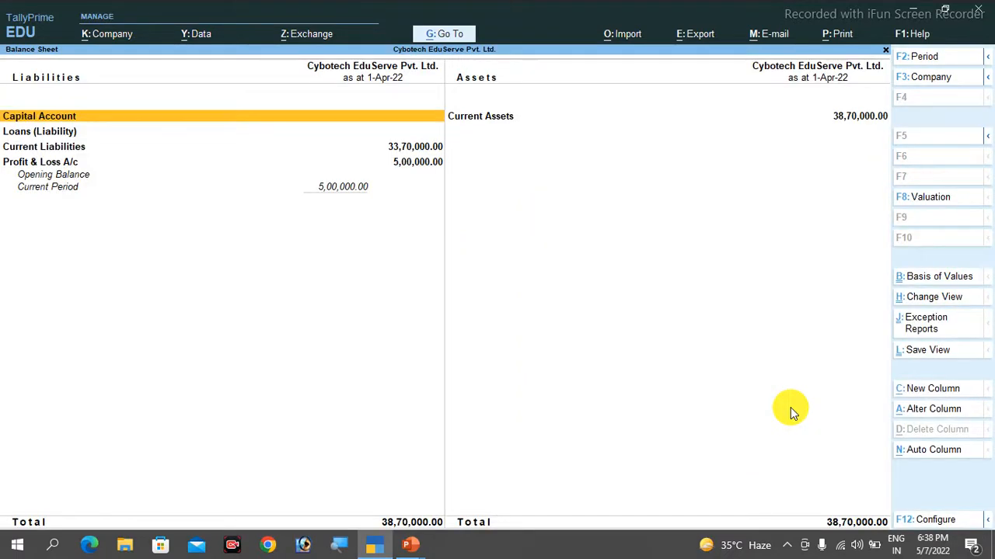
key(alt+F5)
key(Down)
key(Down)
key(Down)
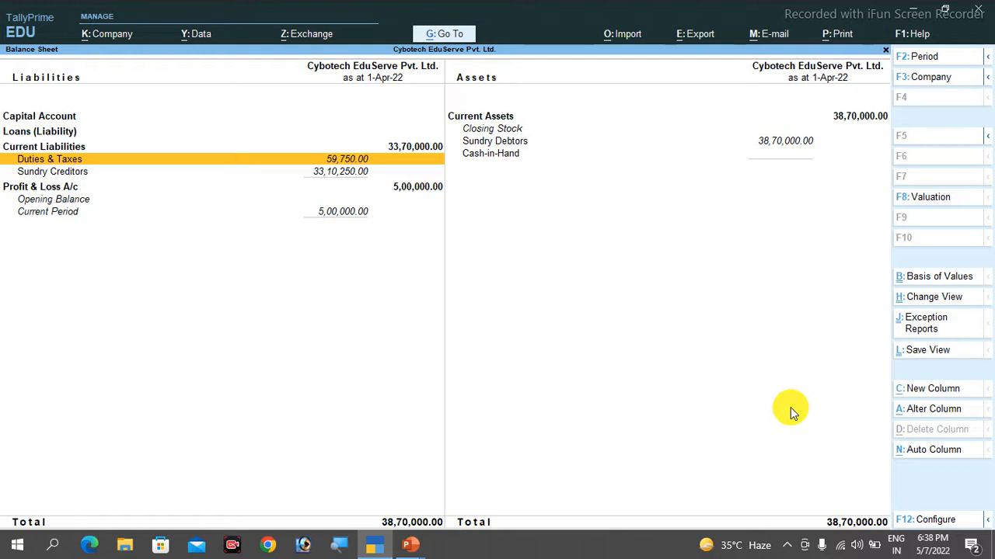
key(Escape)
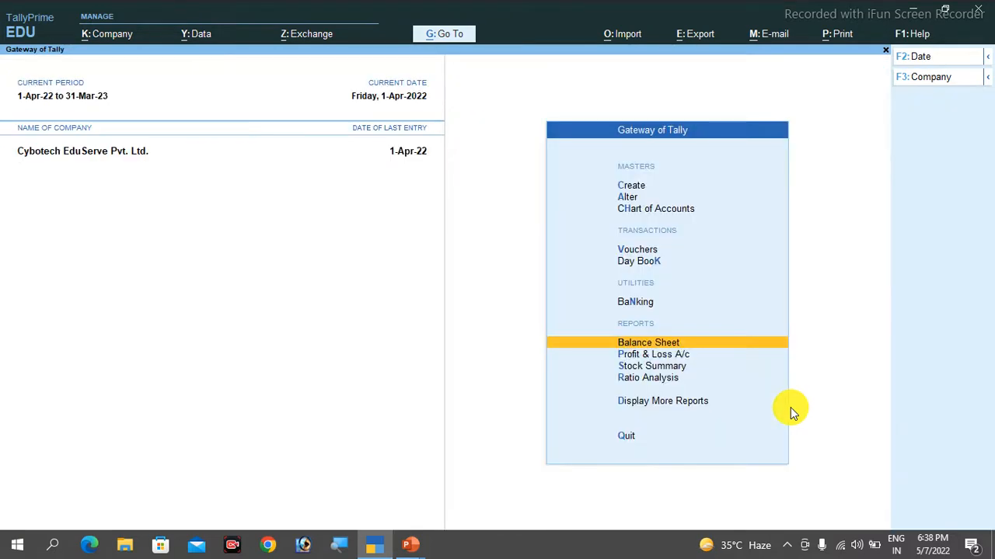
Step: Open the list of statutory VAT reports
key(Down)
key(Down)
key(Down)
key(Down)
key(Return)
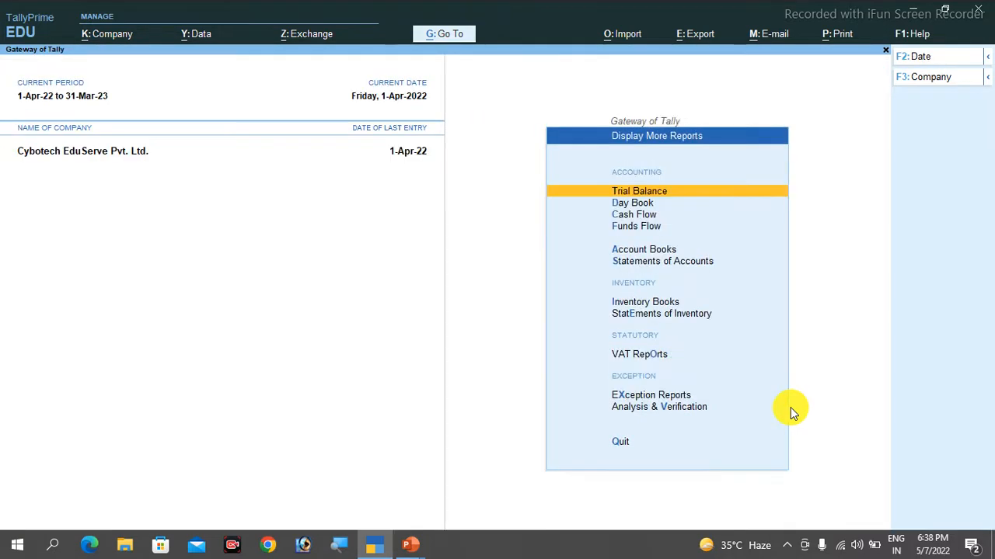
key(Down)
key(Down)
key(Down)
key(Down)
key(Down)
key(Down)
key(Down)
key(Down)
key(Down)
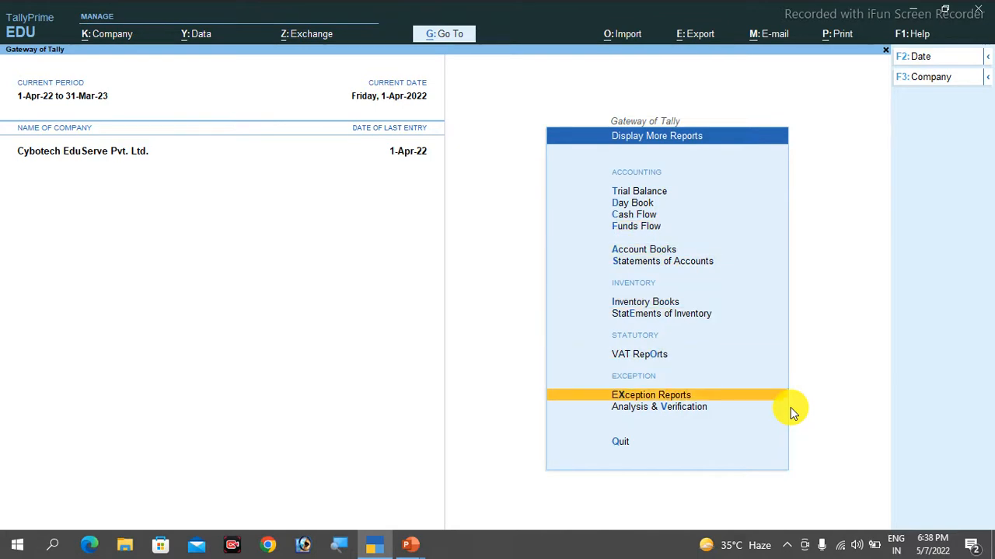
key(Up)
key(Return)
Step: Examine the quarterly Form RT-I return for local sales, local purchases and VAT payable, then return to the Gateway of Tally
key(Down)
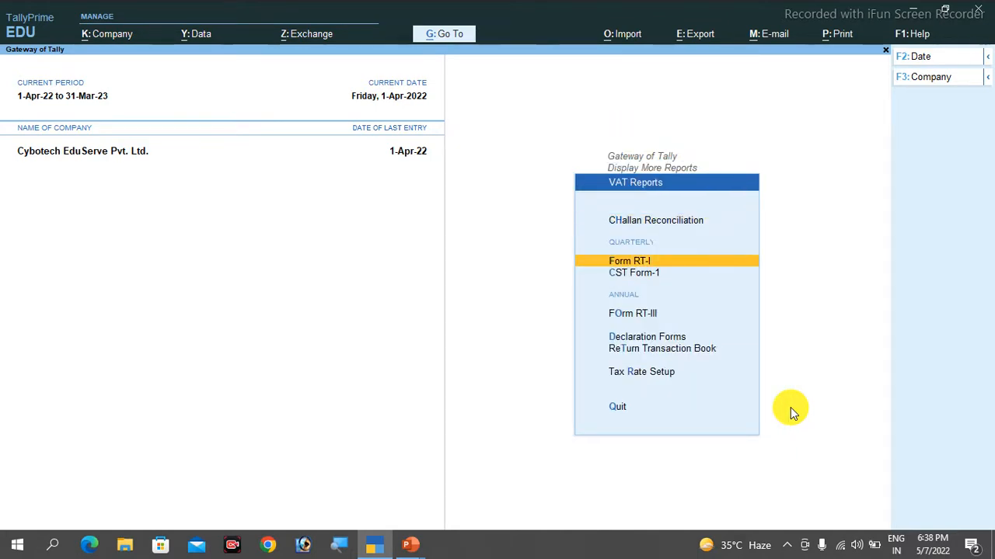
key(Down)
key(Up)
key(Return)
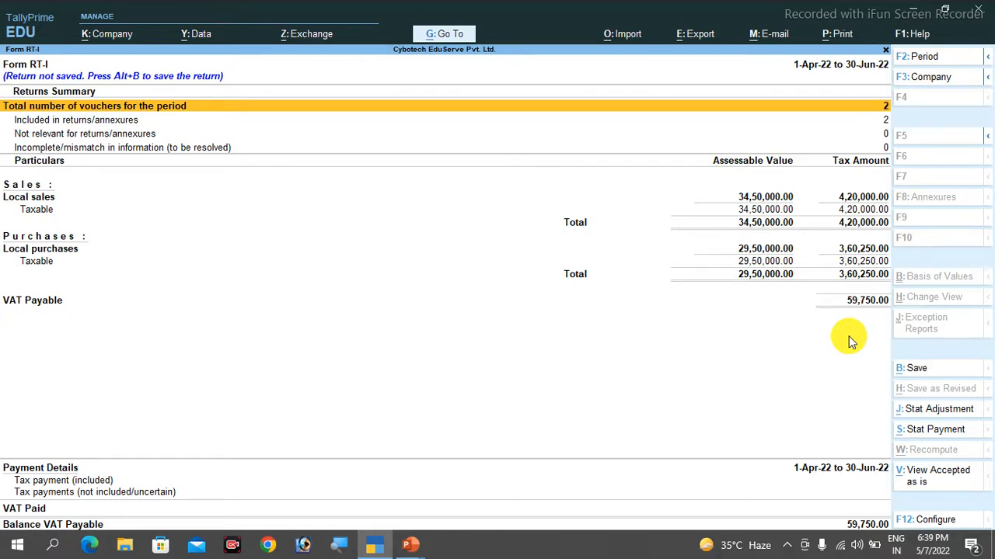
key(Escape)
key(Escape)
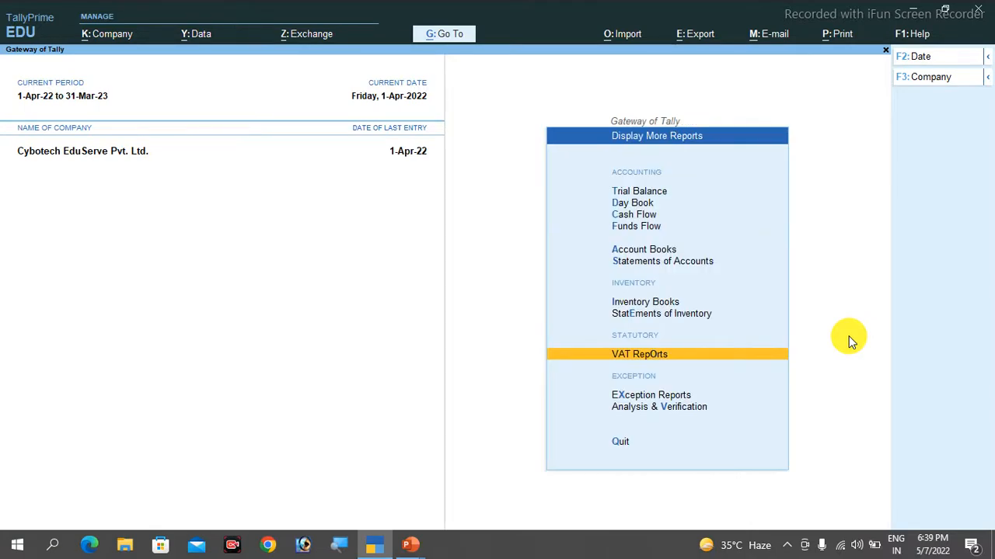
key(Escape)
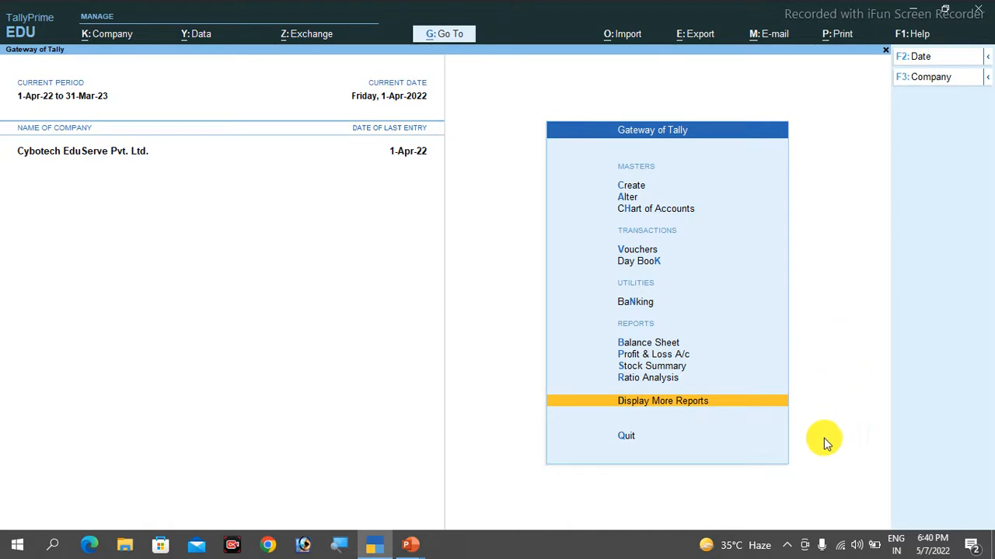
click(787, 546)
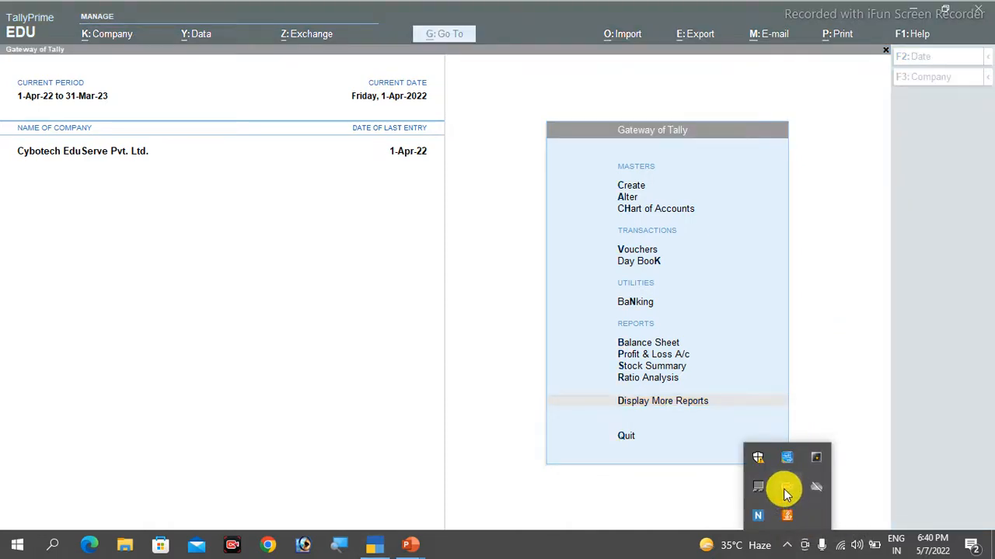